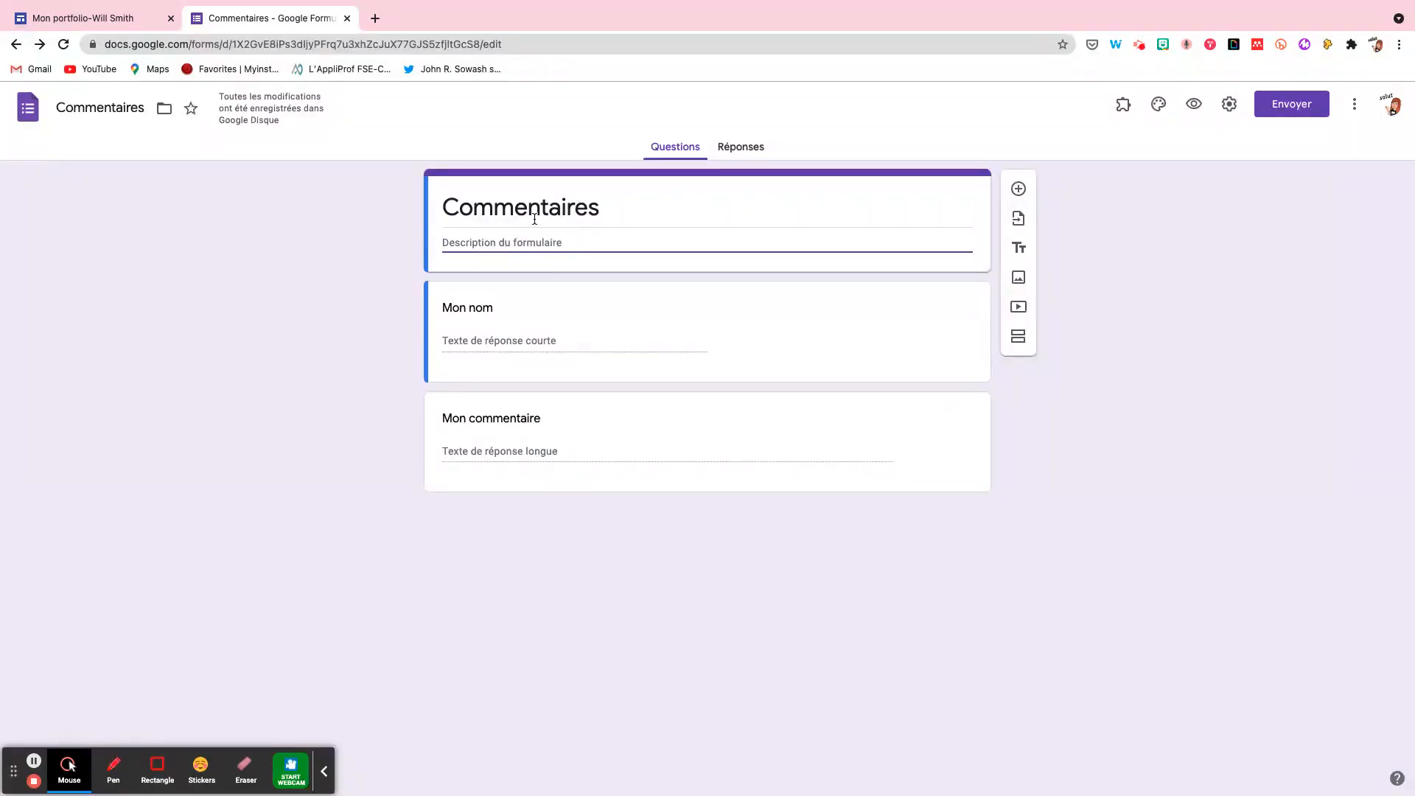
Delete the "Mon nom" question from the Commentaires form, keeping only the comment question
left_click_drag(442, 211, 603, 211)
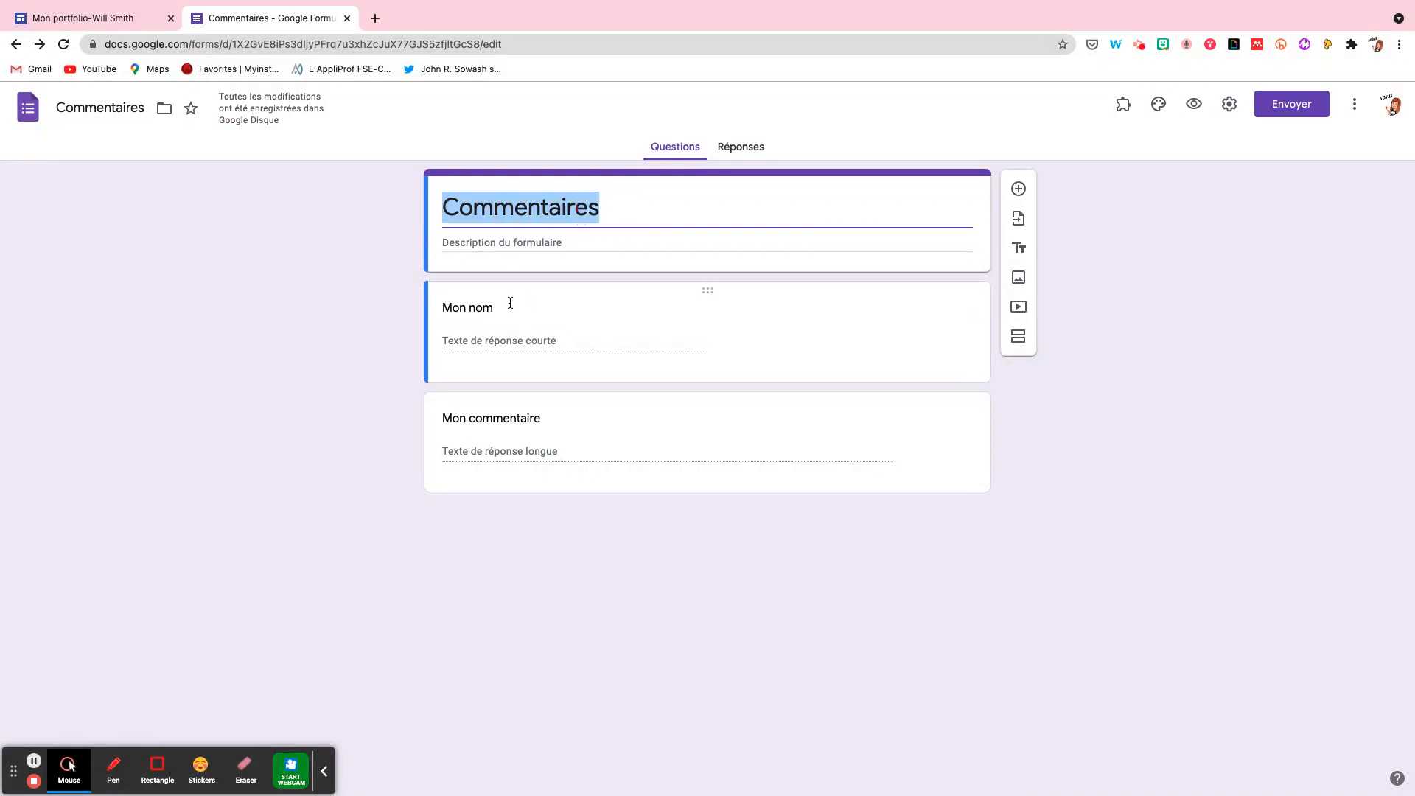
left_click(473, 308)
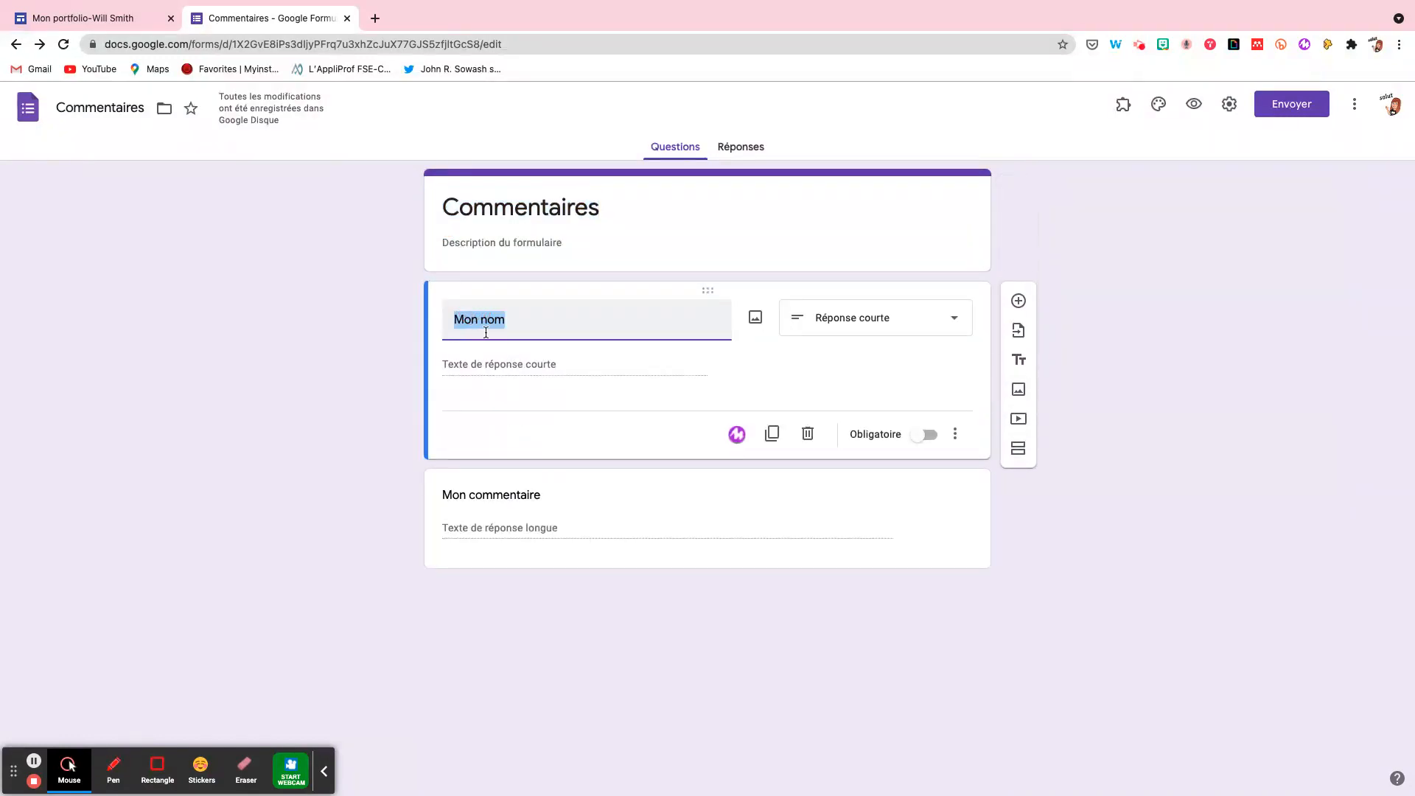
left_click(492, 494)
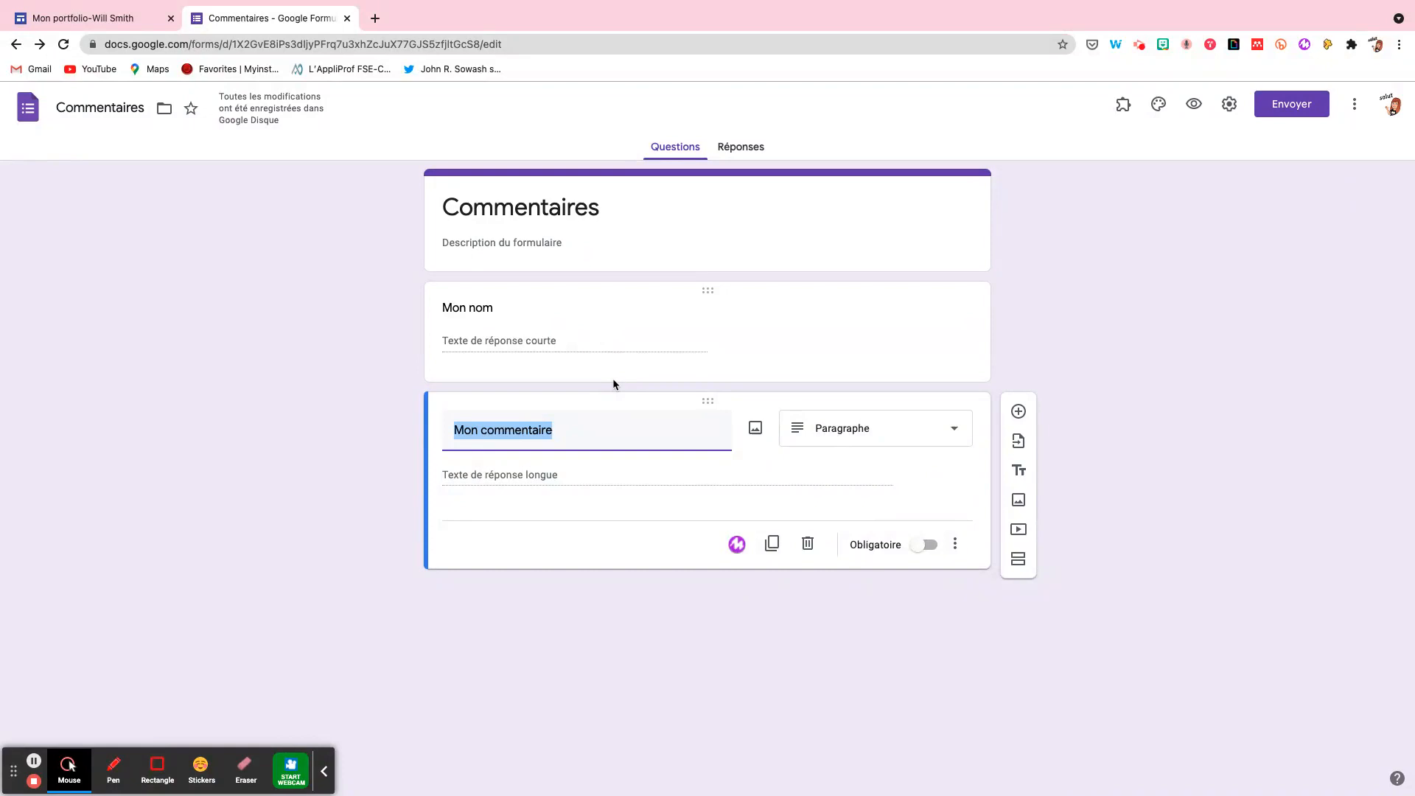
left_click(770, 307)
left_click(808, 433)
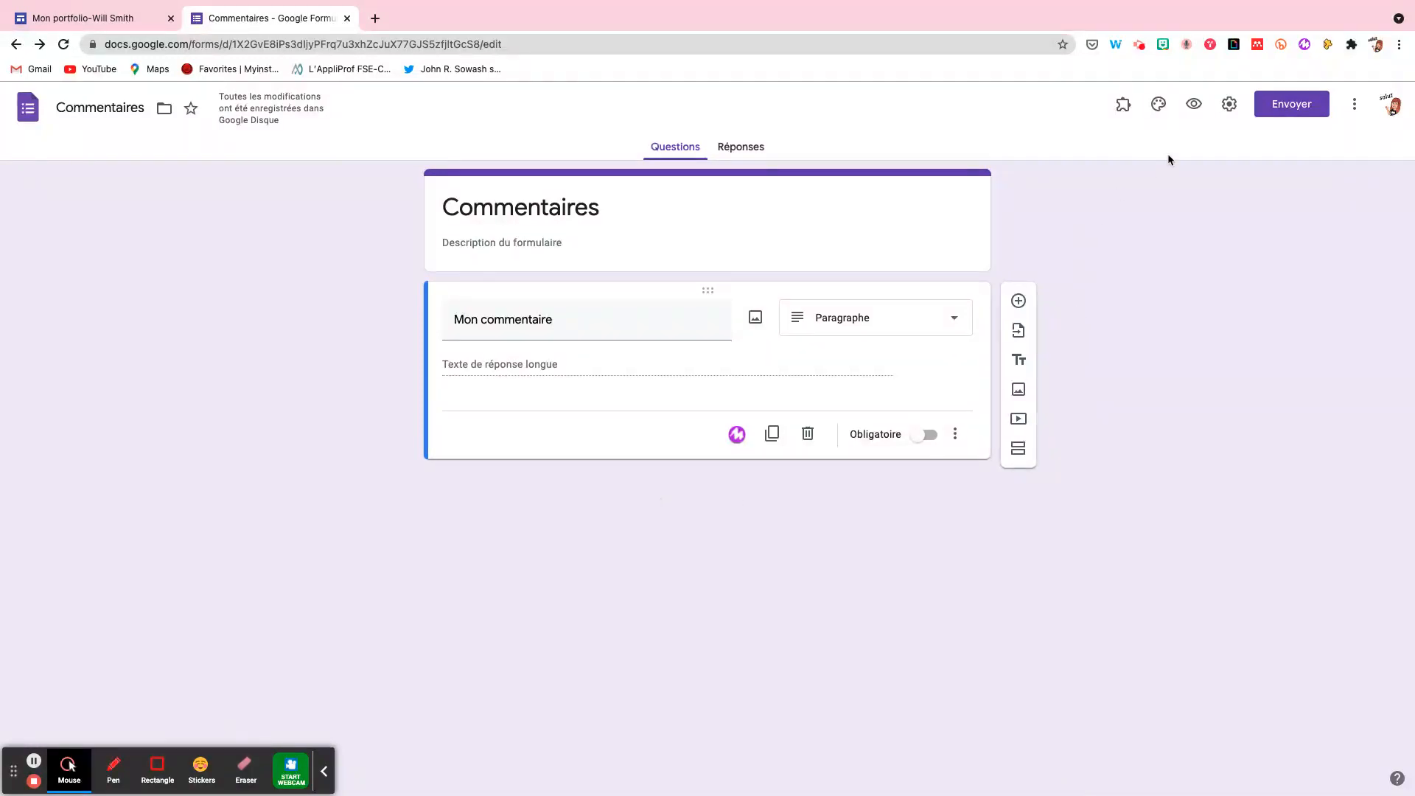
In the form settings, remove the restriction to users of the school service centre's domain, leave email collection off, and save
left_click(1229, 104)
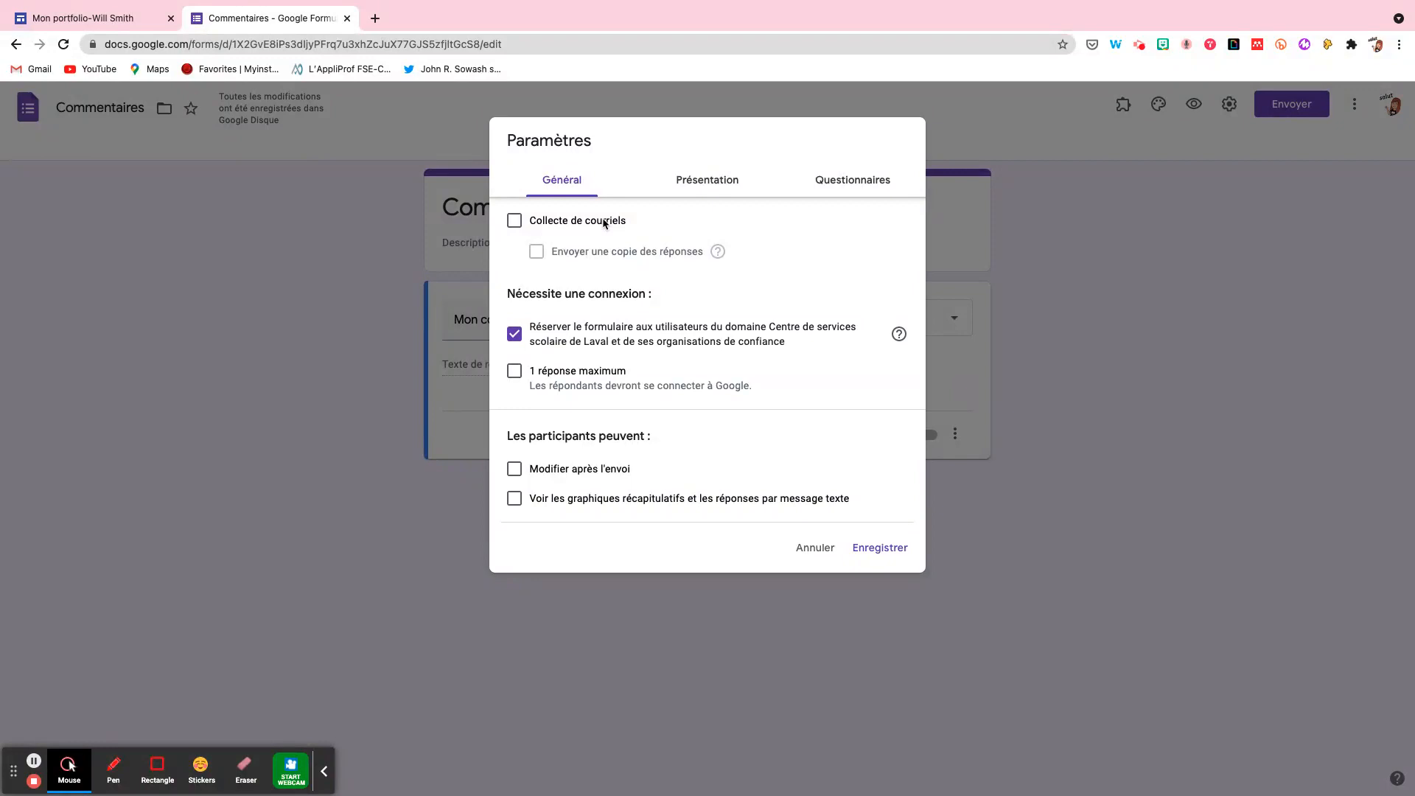
left_click(515, 226)
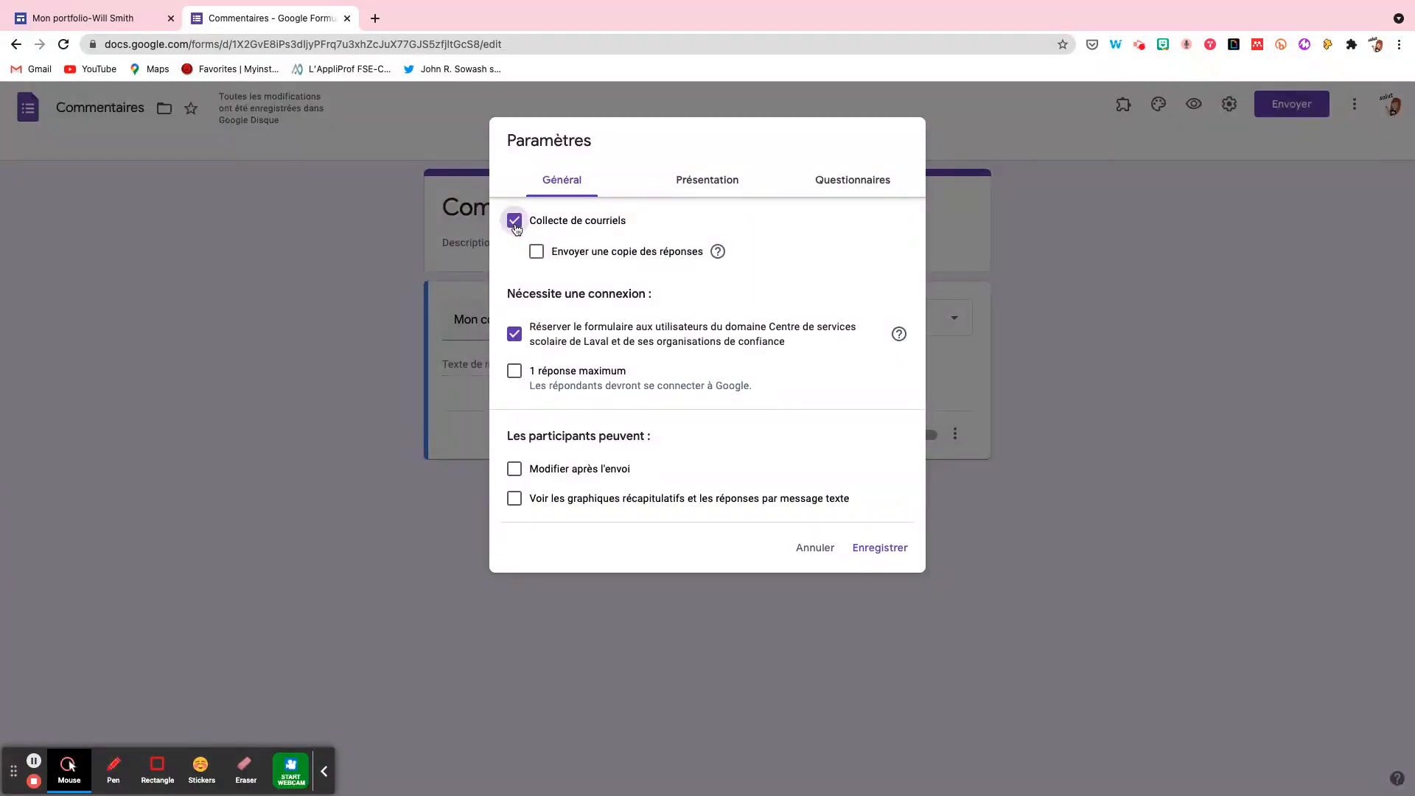
left_click(515, 225)
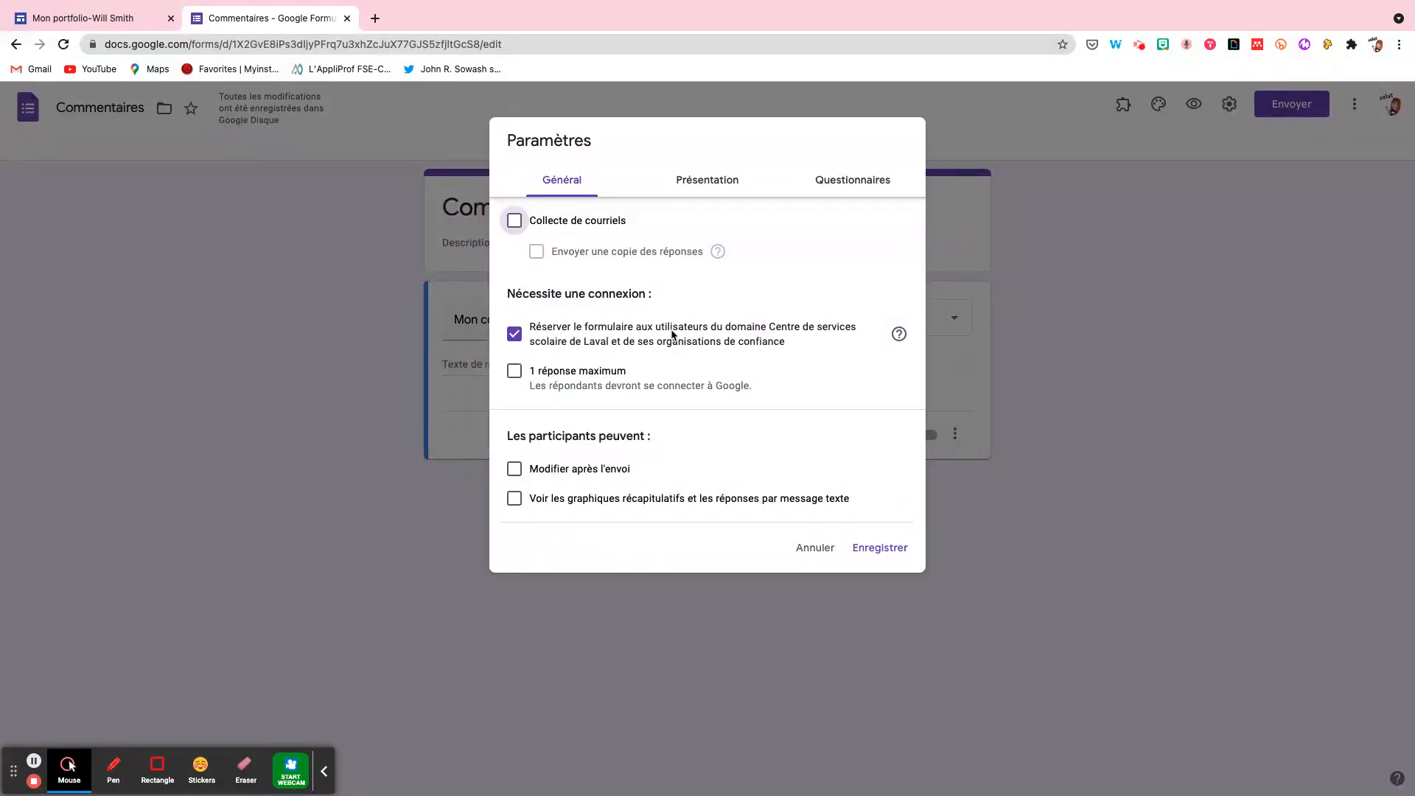
left_click(515, 371)
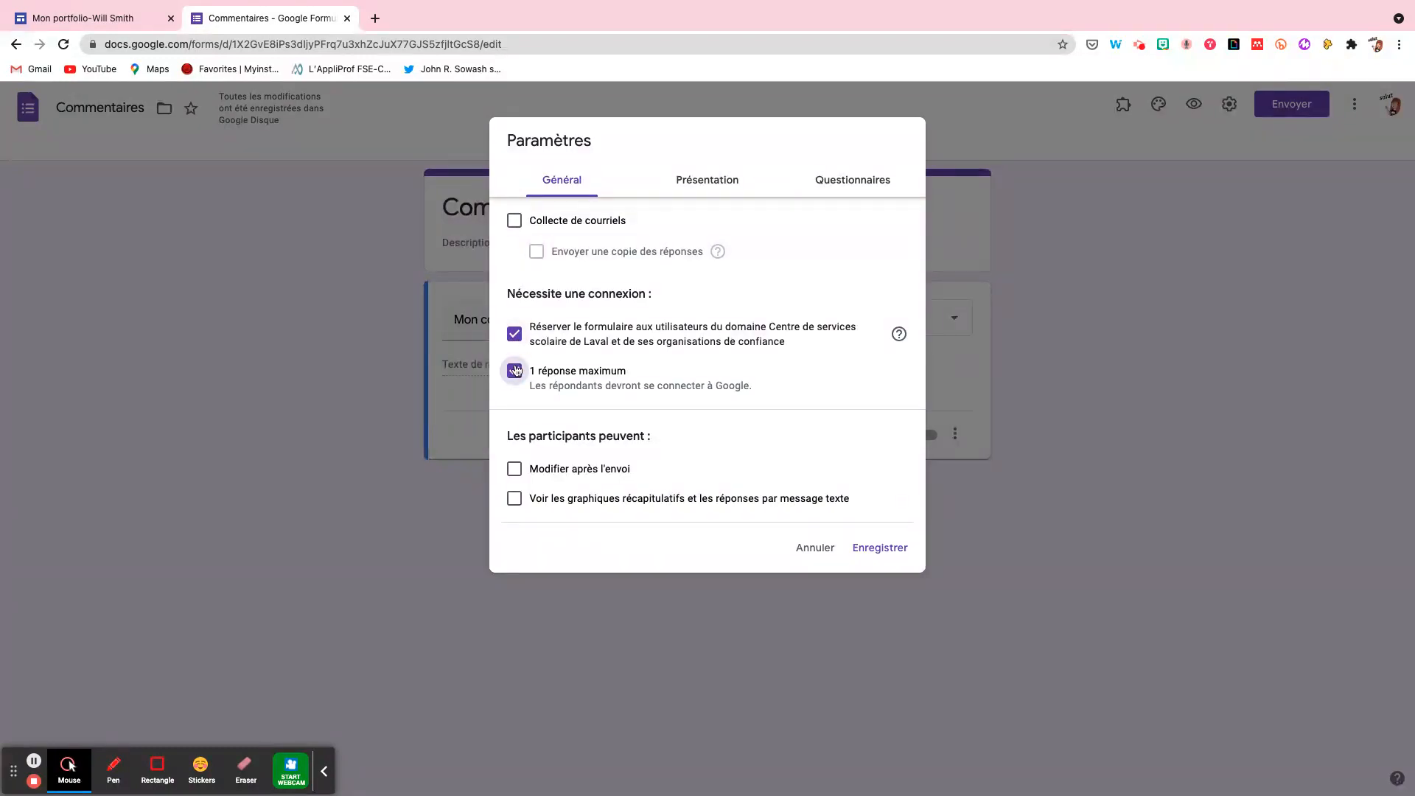
left_click_drag(532, 385, 752, 387)
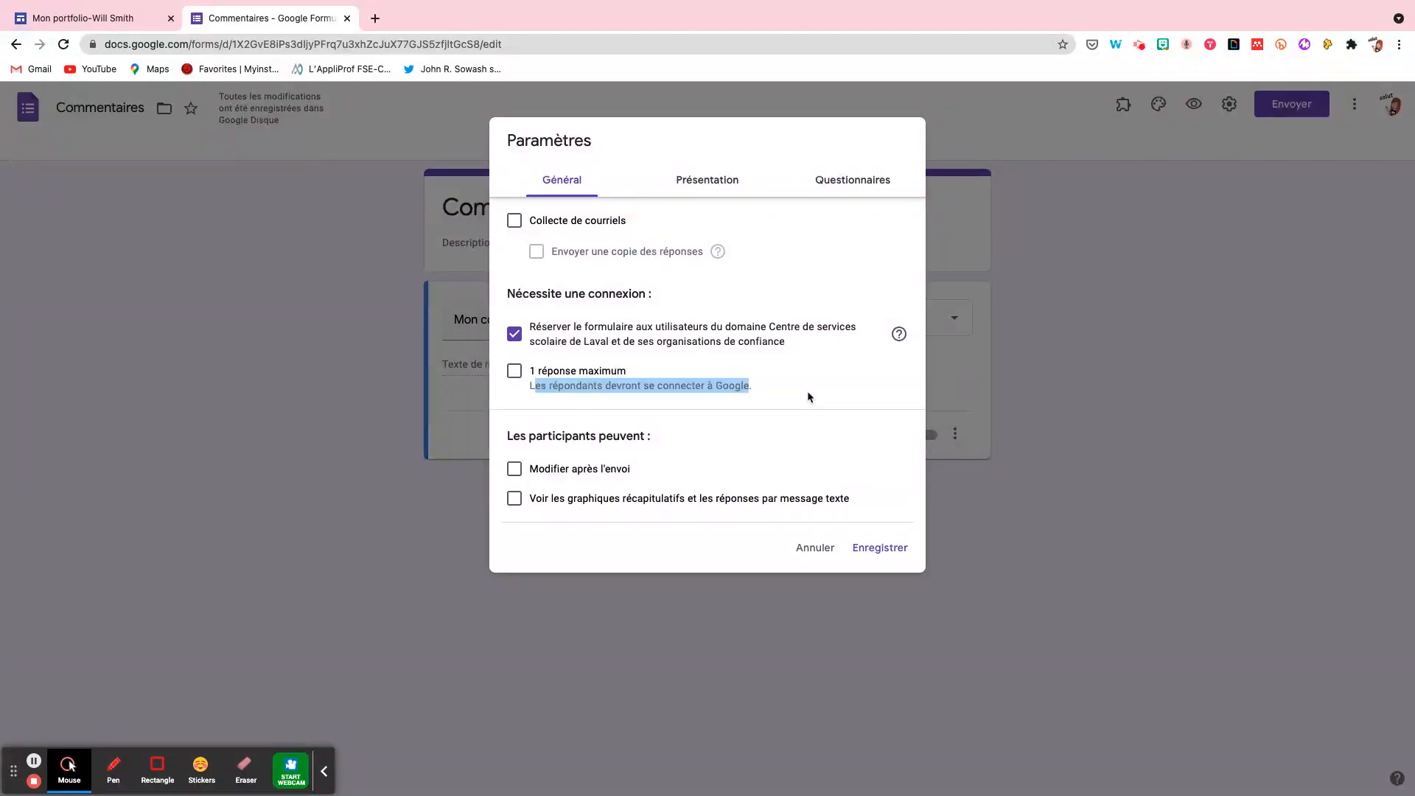
left_click(504, 330)
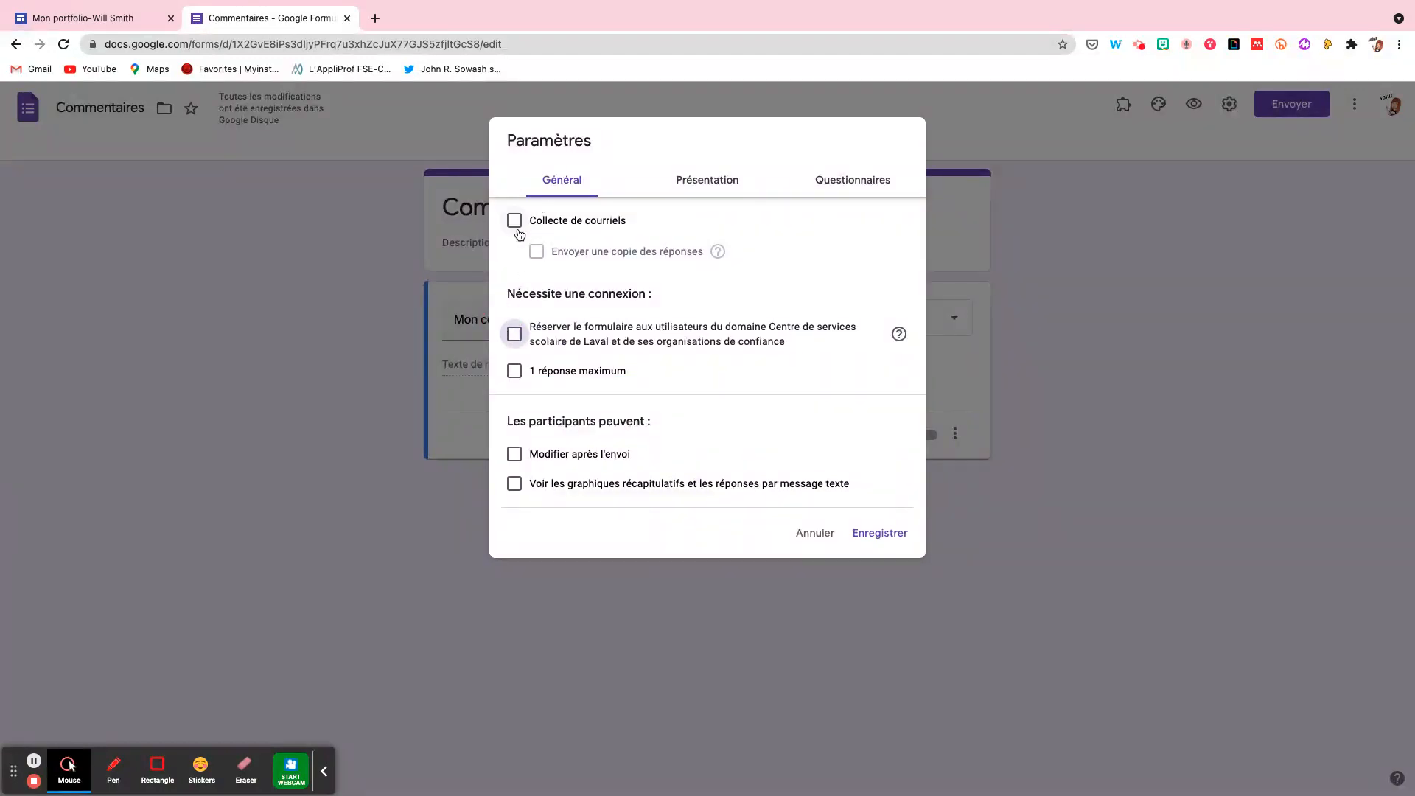
left_click(871, 536)
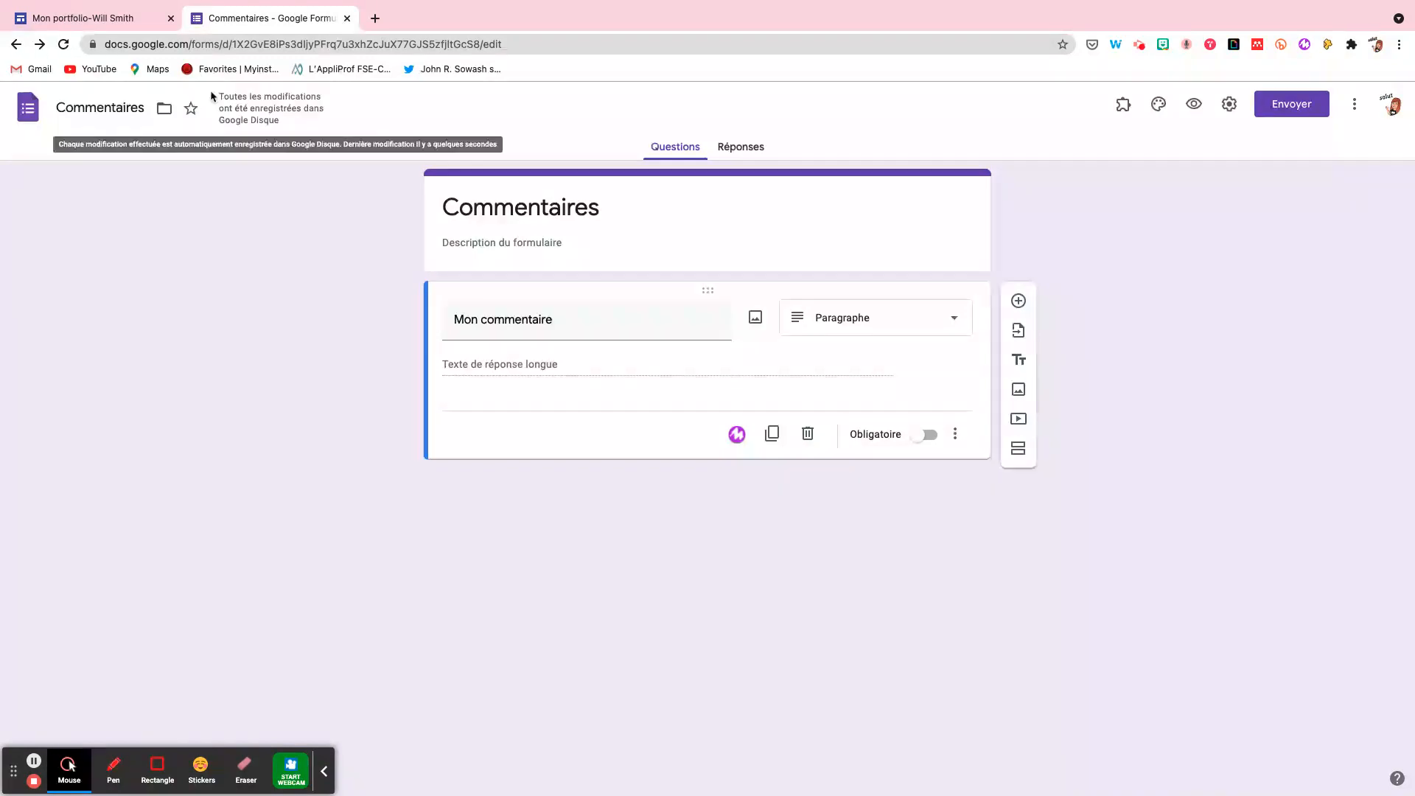
Switch to the portfolio in Google Sites and insert the Commentaires form below the biography
left_click(103, 21)
scroll(616, 529, "down", 3)
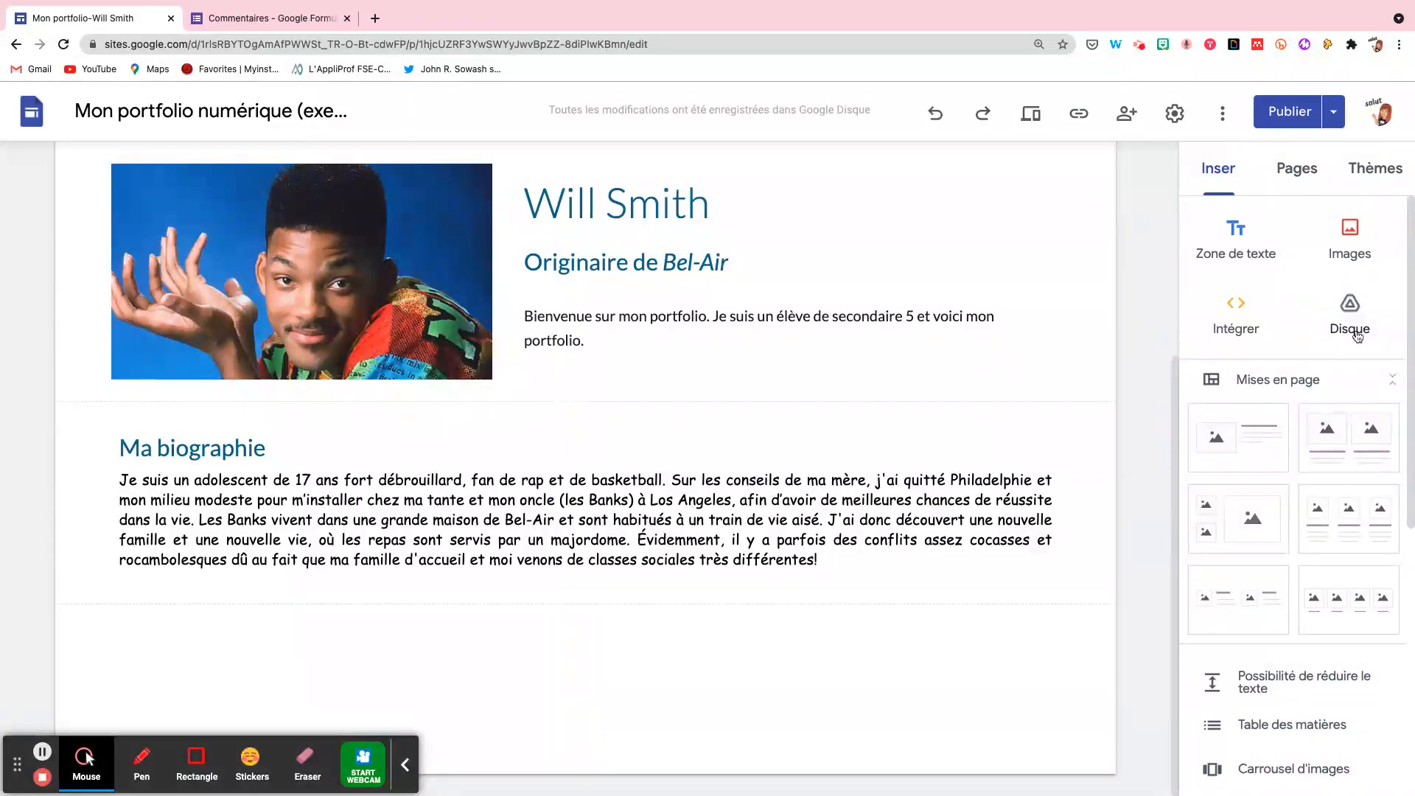
scroll(1314, 337, "down", 5)
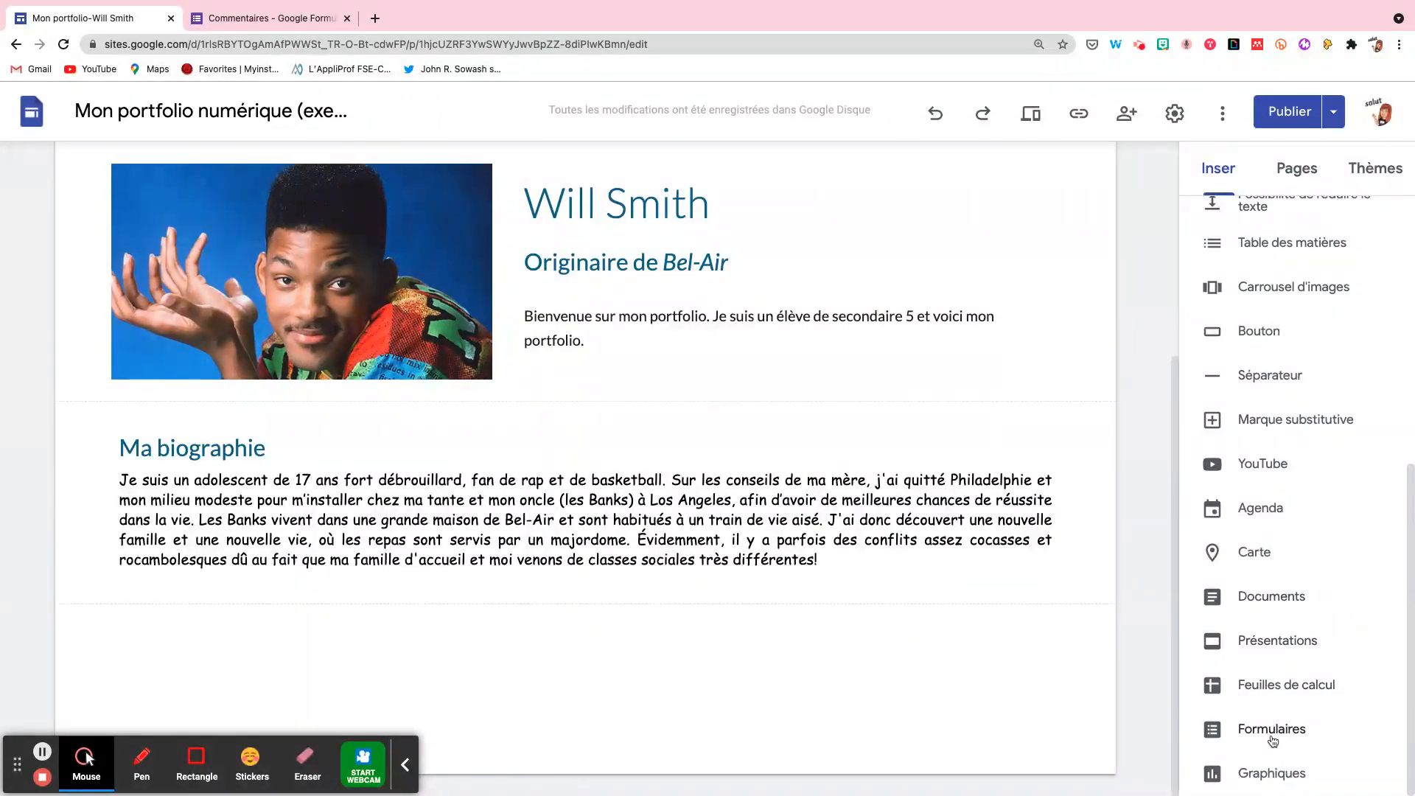
left_click(1271, 737)
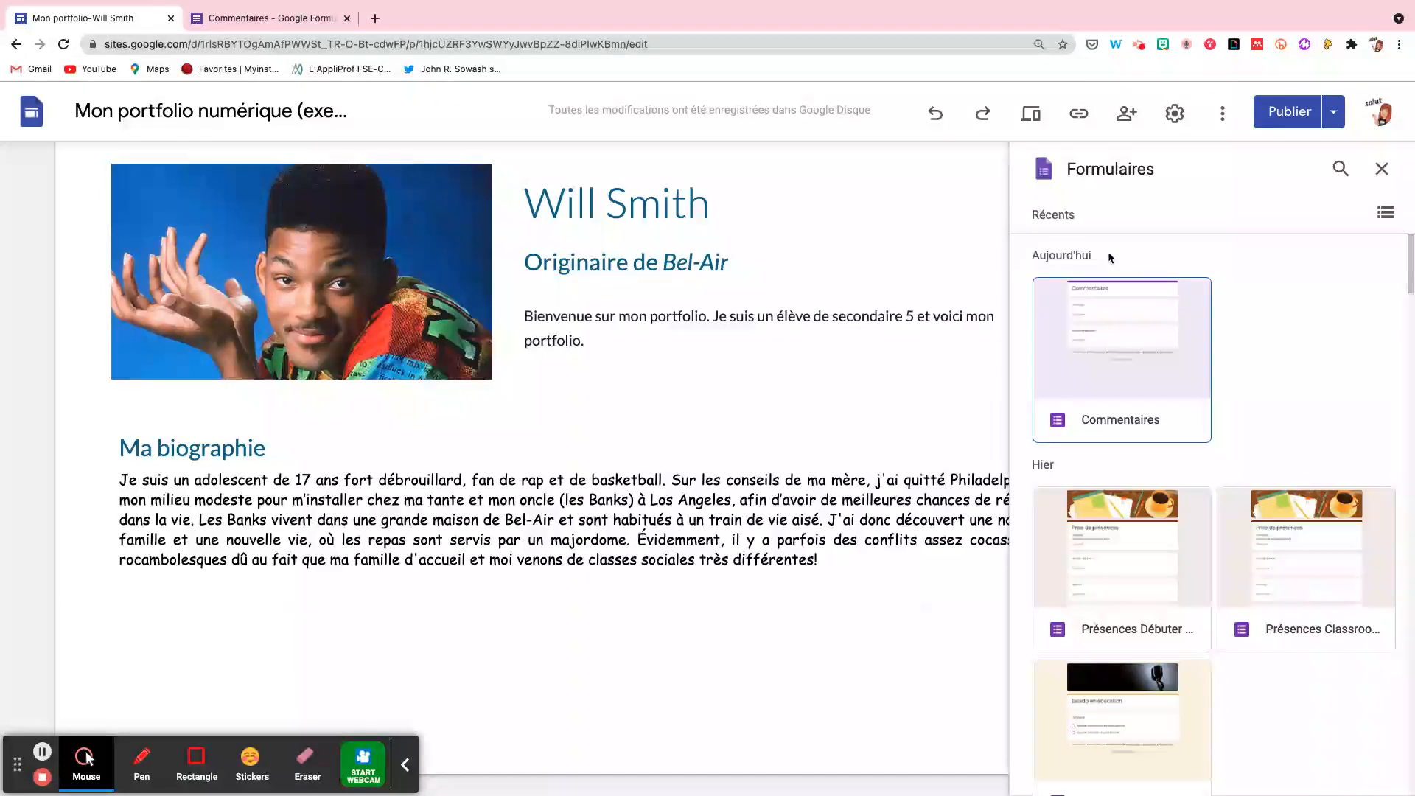
left_click(1159, 379)
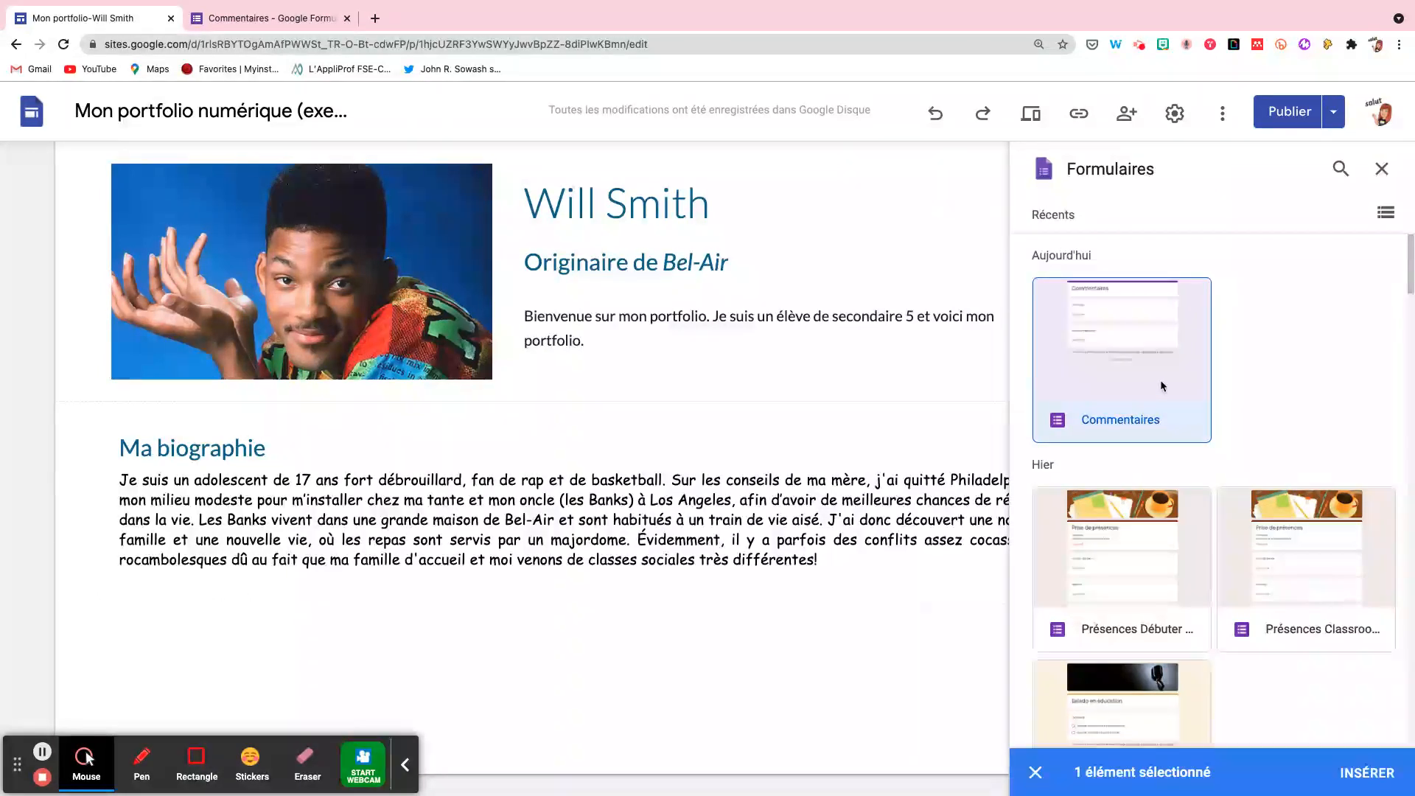
left_click(1366, 772)
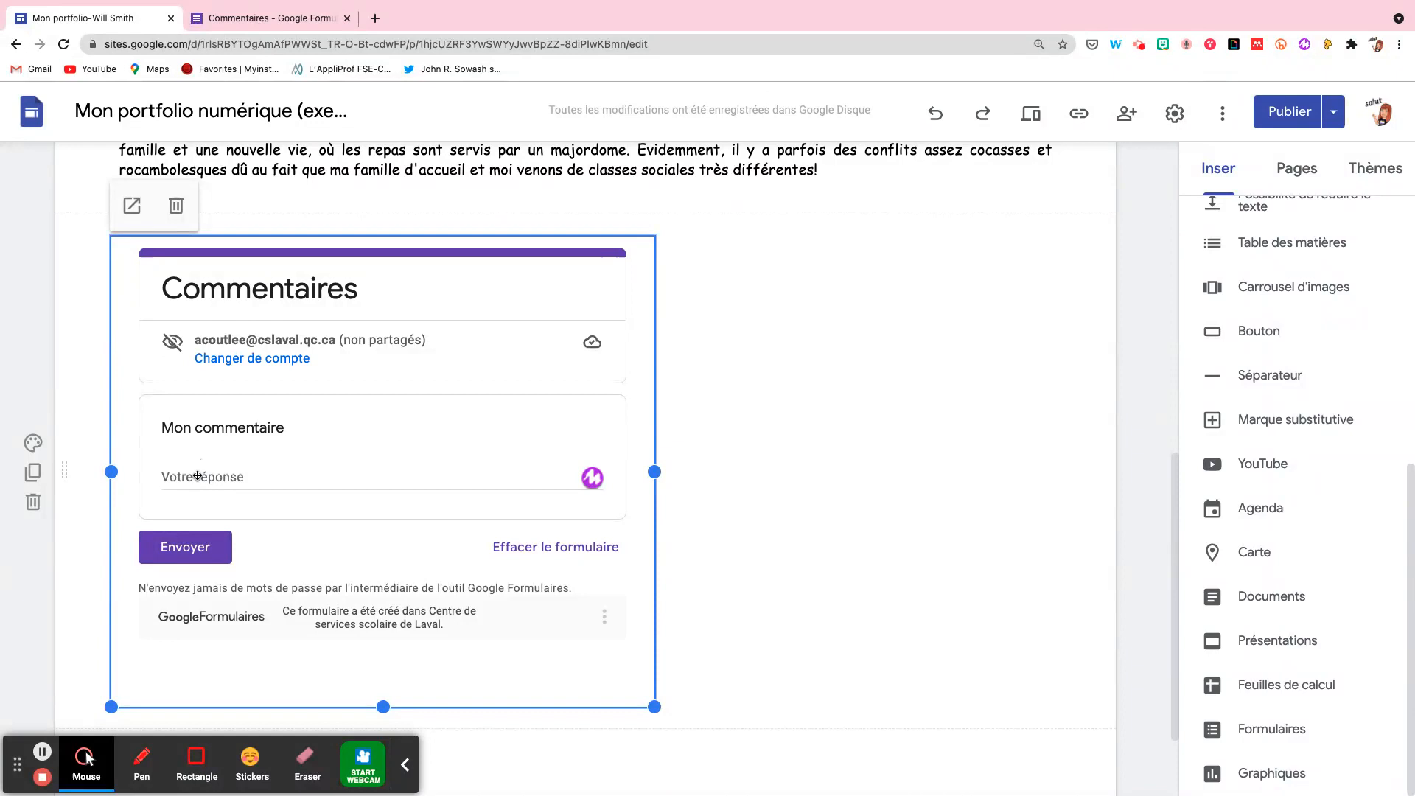
Enlarge the embedded Commentaires form to span the full content width of the page
left_click(823, 477)
left_click(508, 445)
left_click_drag(654, 706, 1060, 739)
scroll(988, 553, "up", 5)
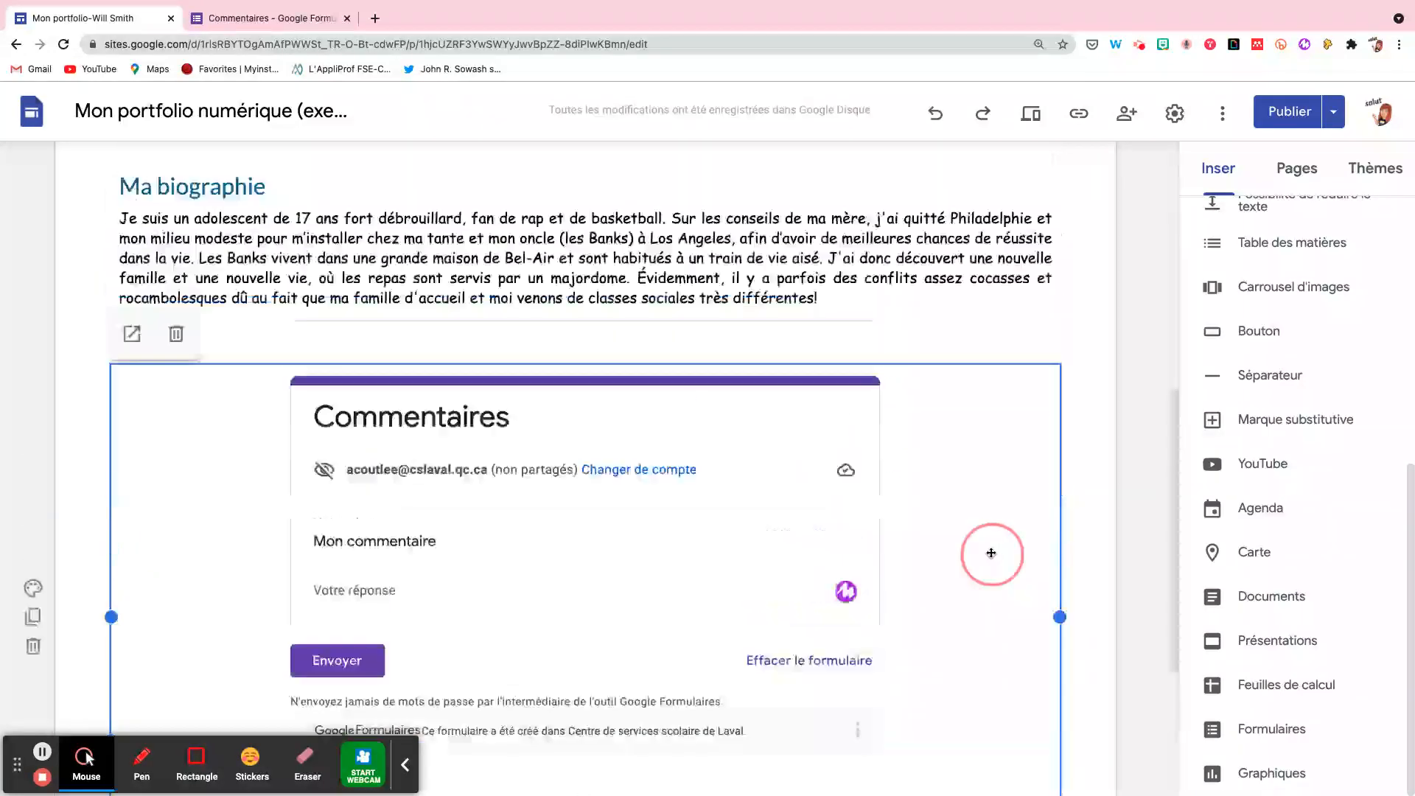
scroll(988, 553, "down", 7)
scroll(785, 287, "up", 3)
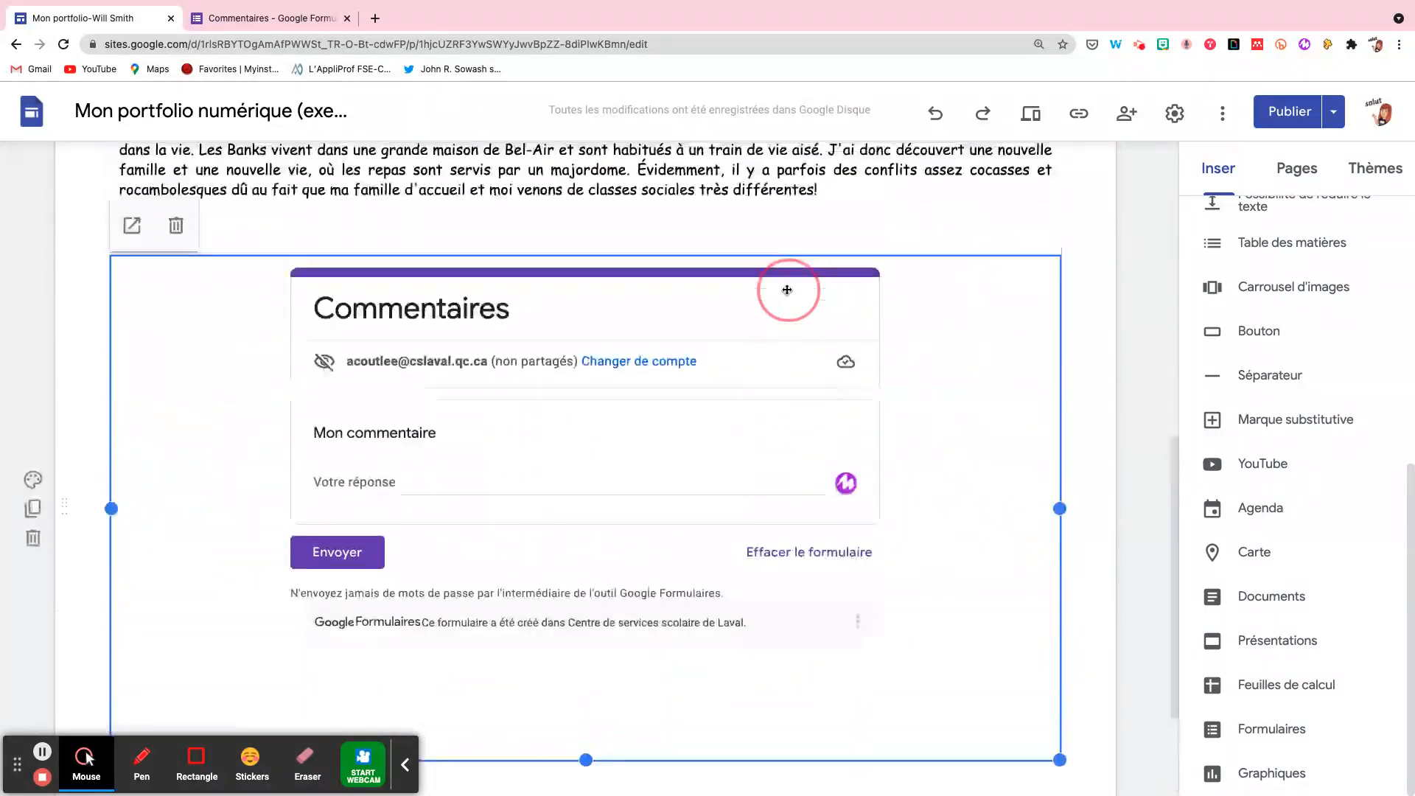
Add a text box above the form reading "Laissez-moi un commentaire!" and apply the Titre style to it
double_click(636, 228)
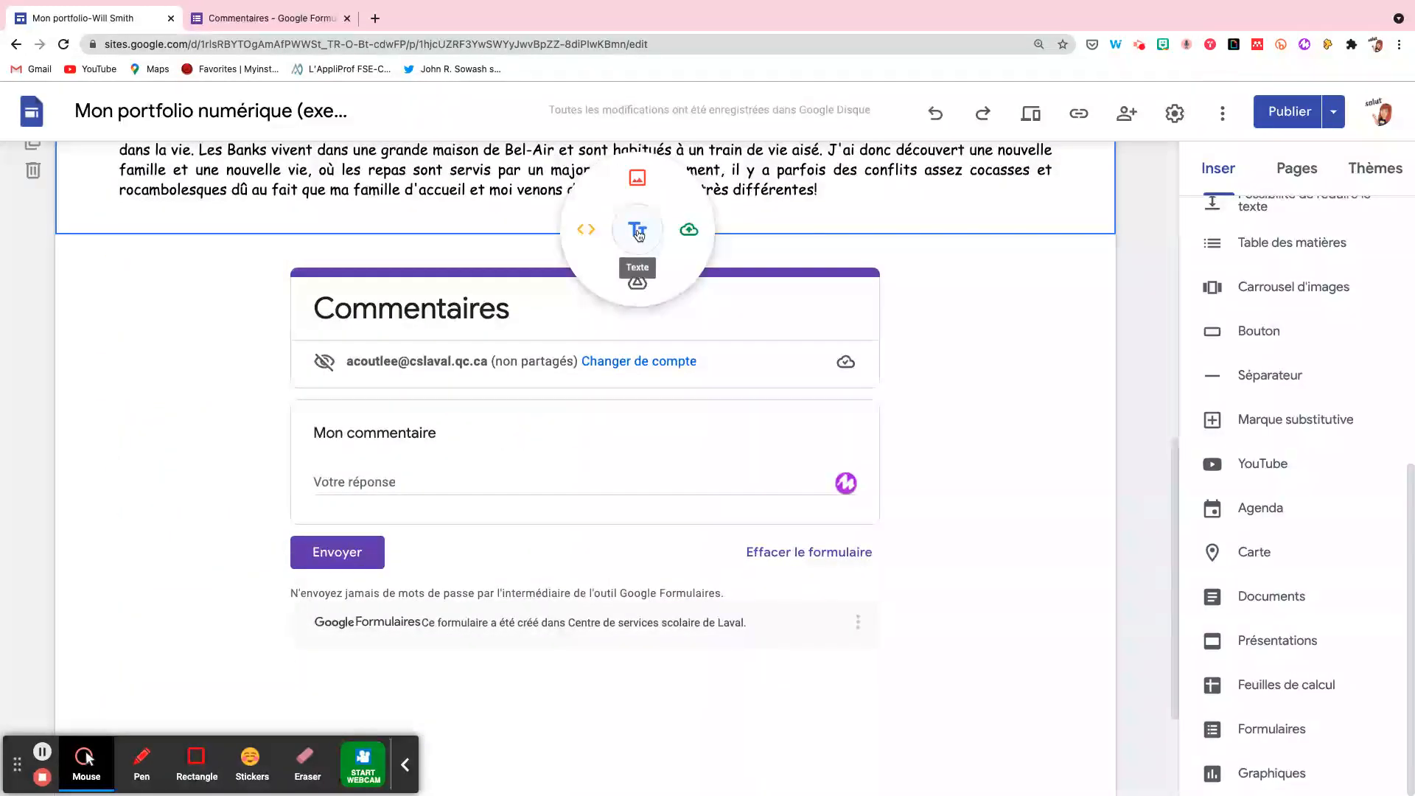
left_click(638, 230)
type("Laissez-m")
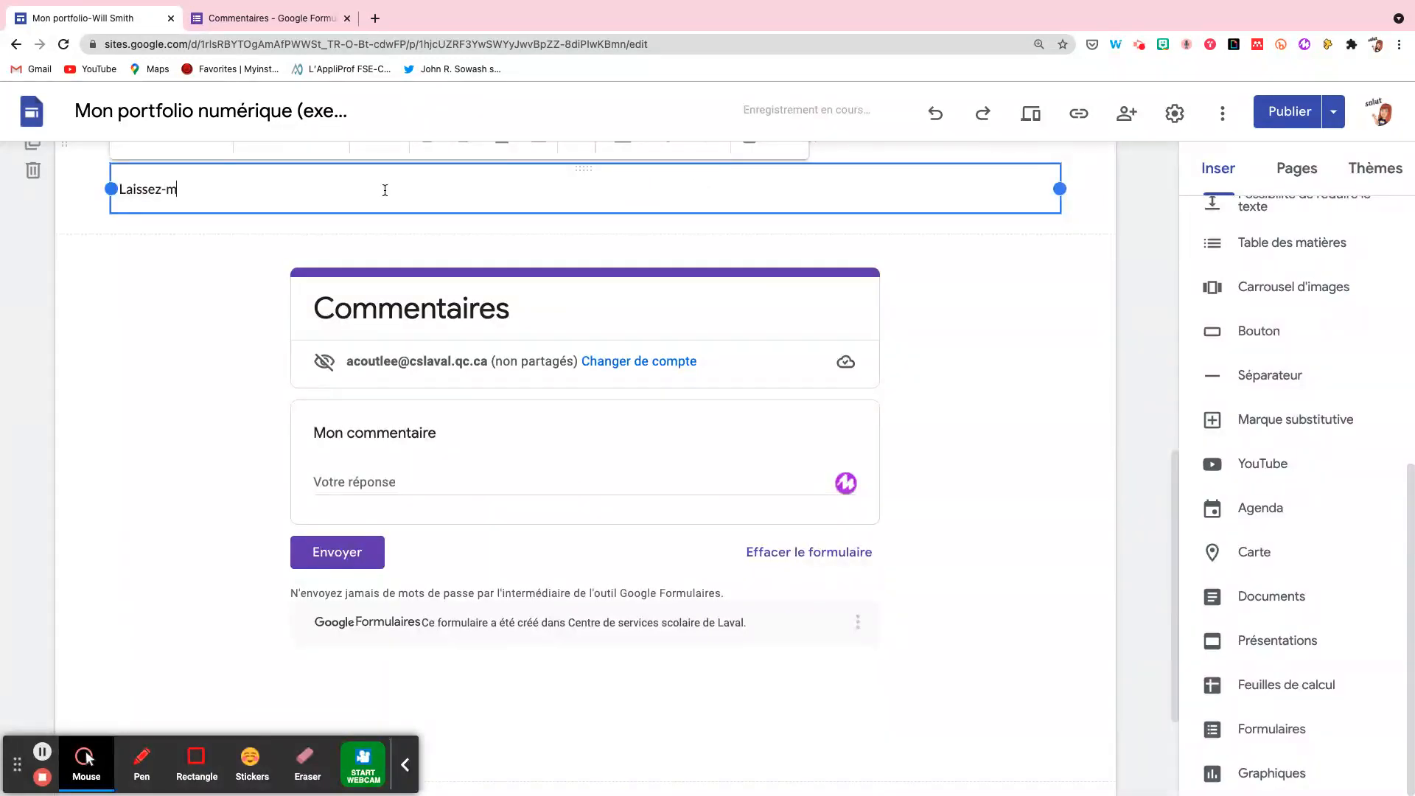
type("oi un commentaire!")
scroll(315, 192, "up", 1)
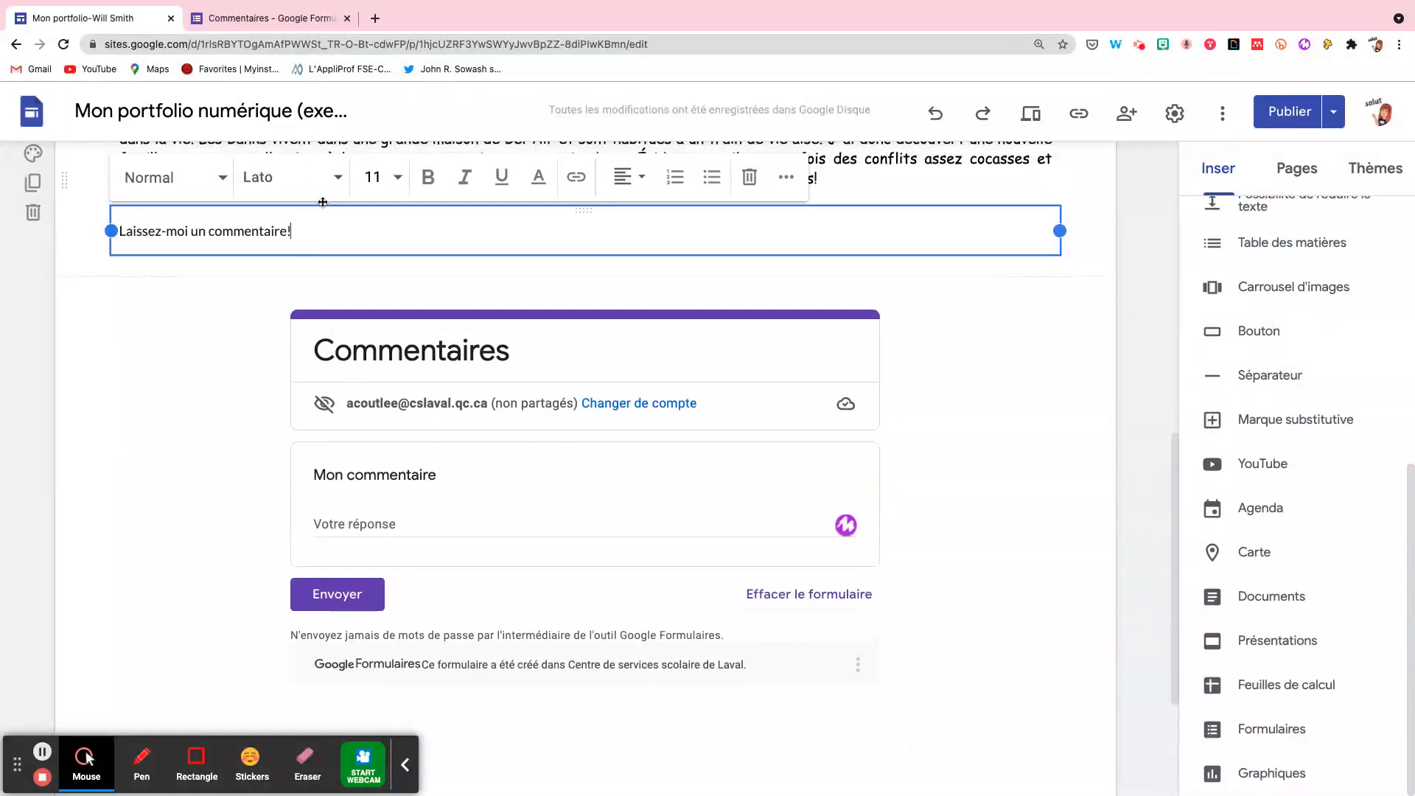
left_click(199, 190)
left_click(177, 231)
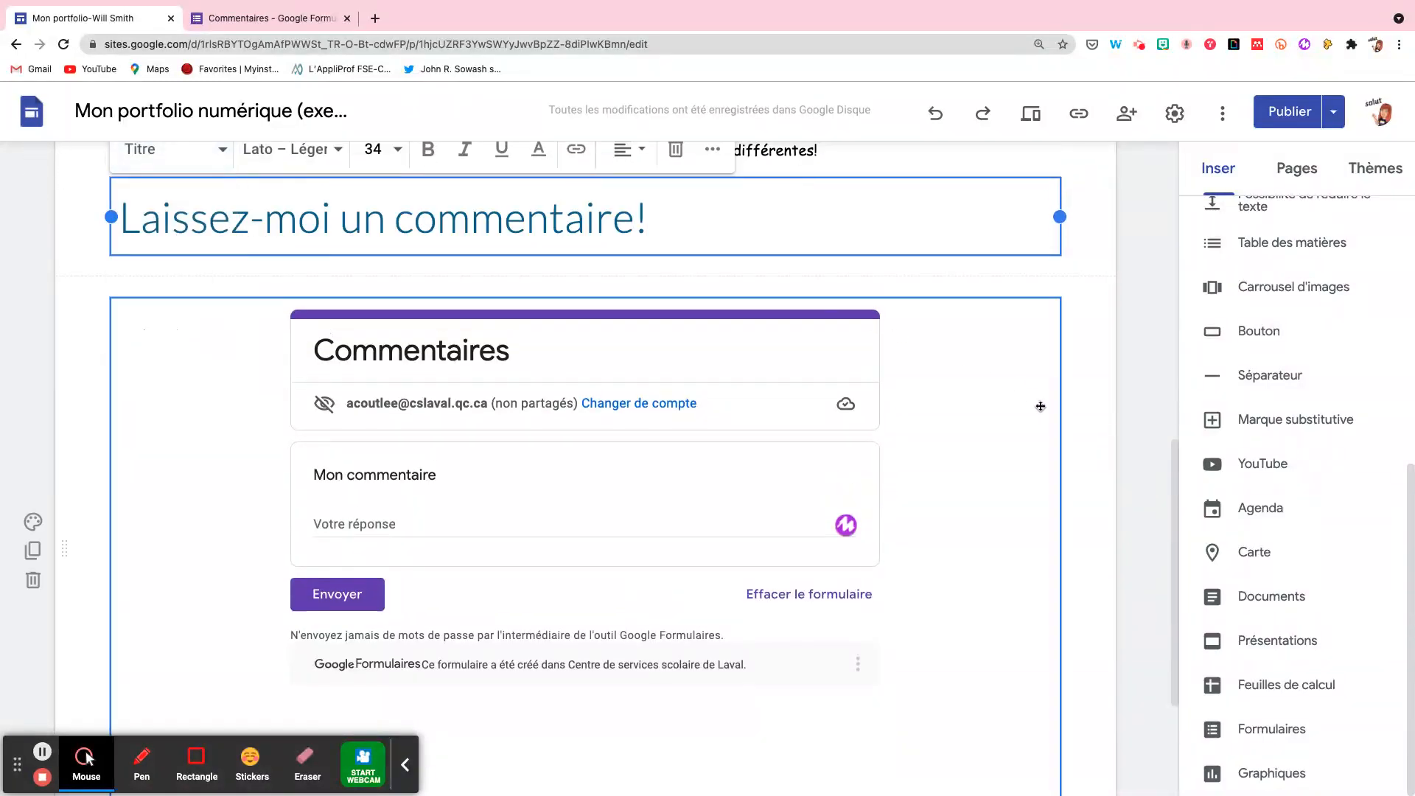
Publish the portfolio site's changes
left_click(1068, 407)
left_click(1269, 120)
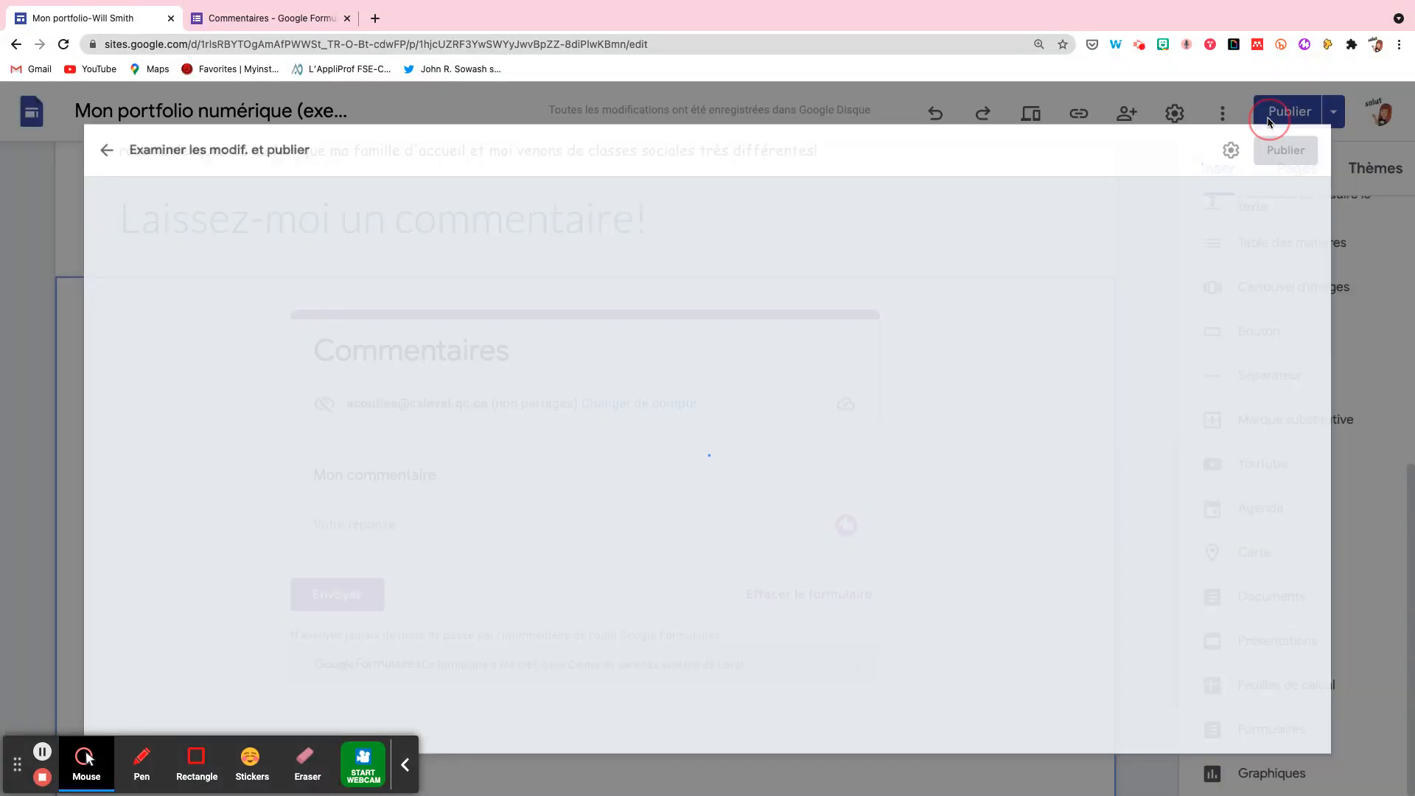
left_click(1364, 115)
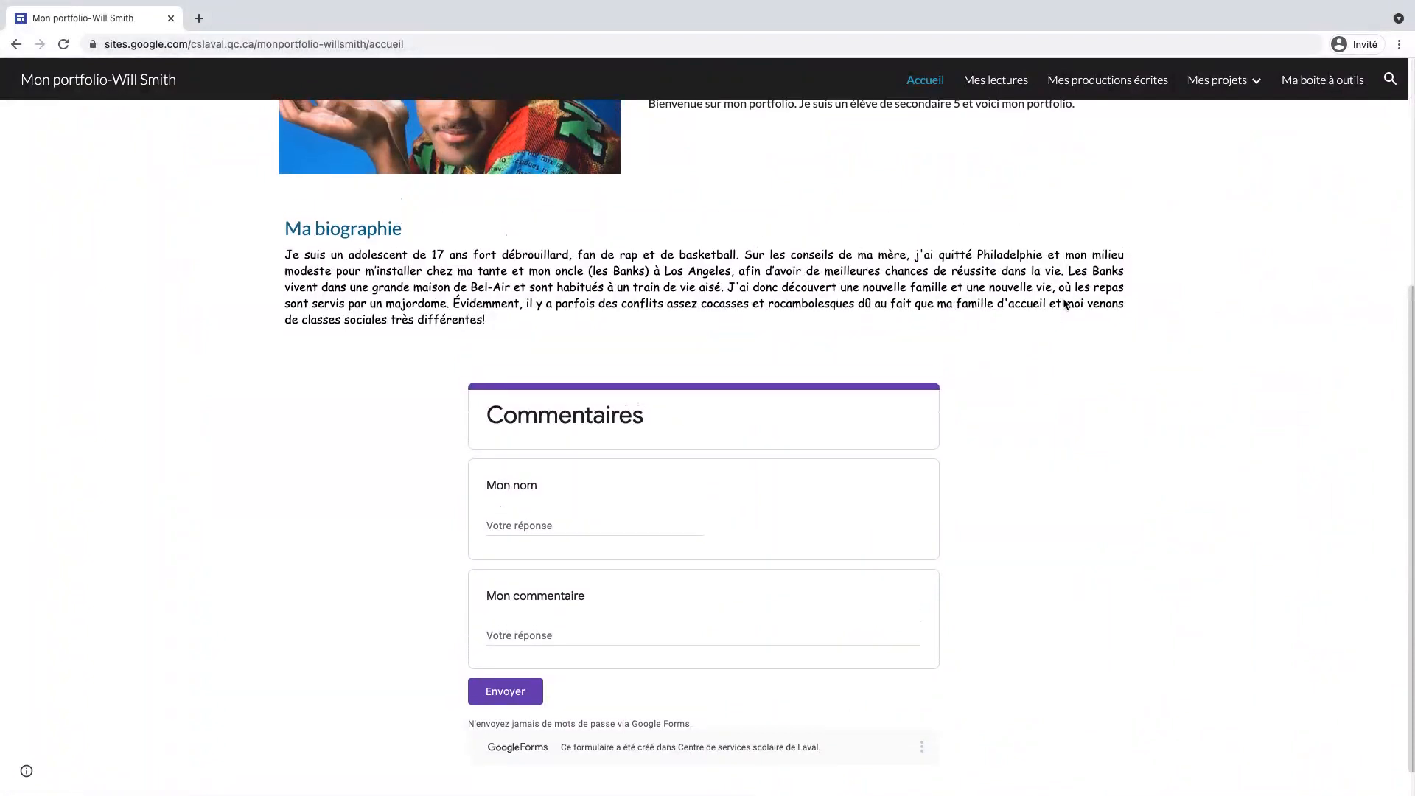
On the published site, fill in the Commentaires form with the respondent's first name and the comment "Bonjour!", and submit it
scroll(1064, 302, "up", 2)
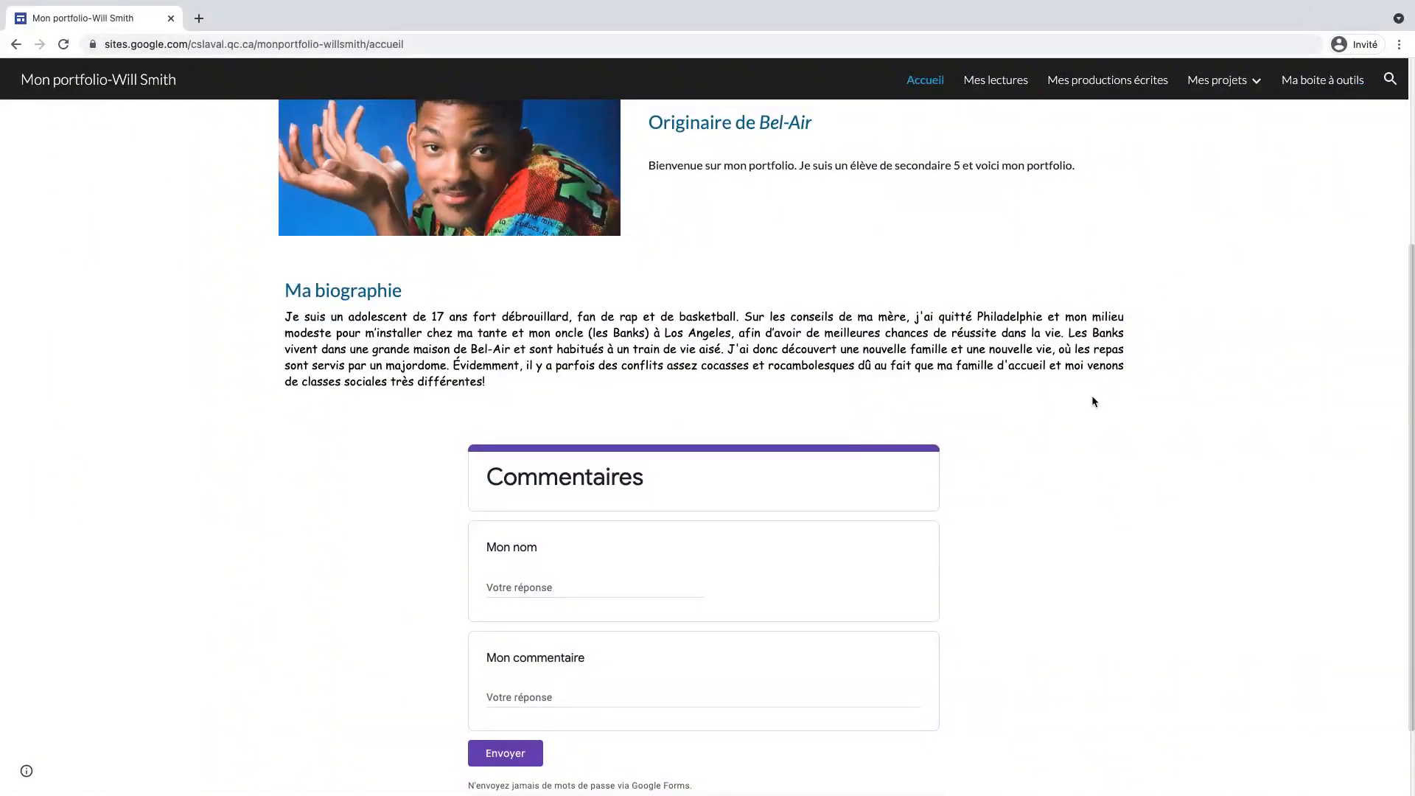
scroll(1094, 402, "down", 1)
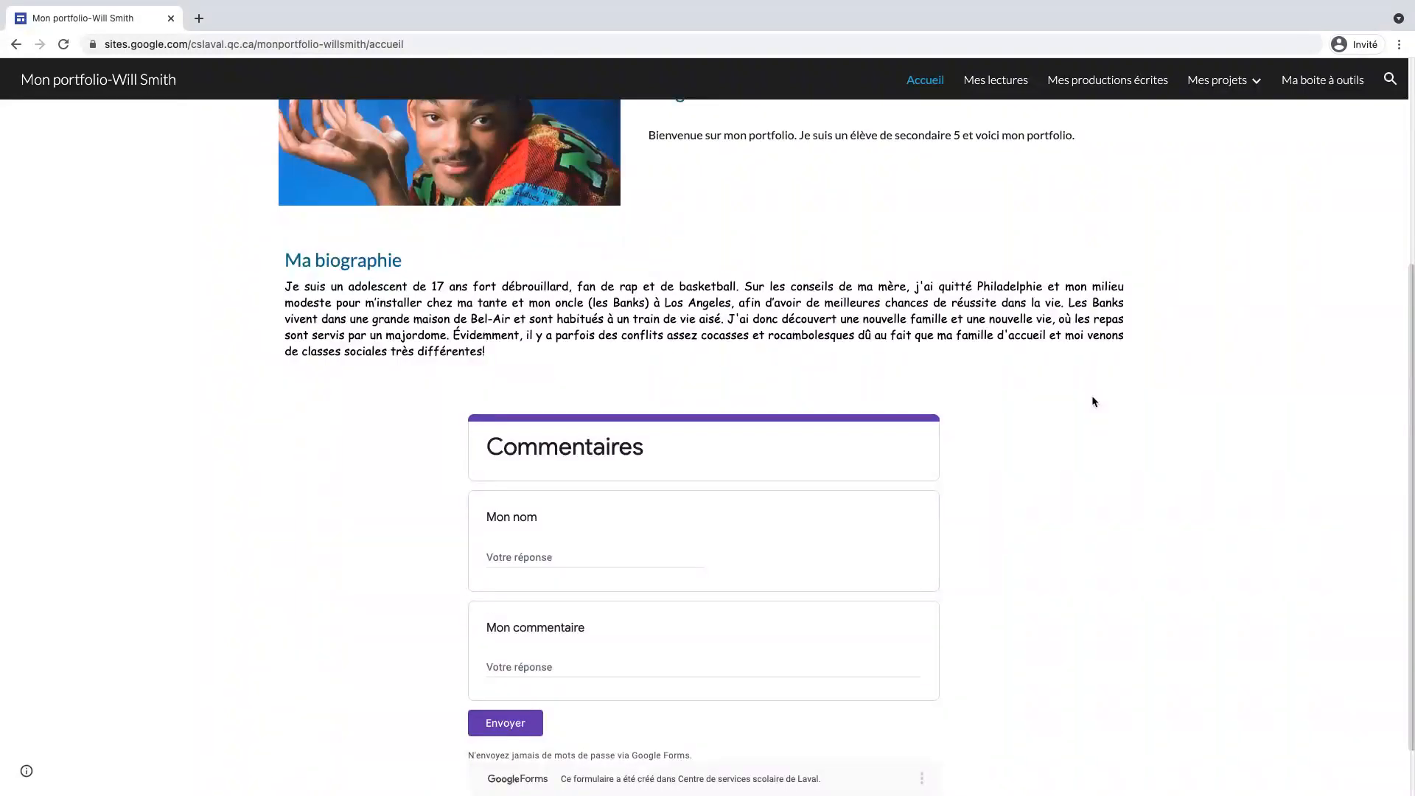
scroll(1093, 402, "down", 2)
left_click(550, 490)
type("Alexandra")
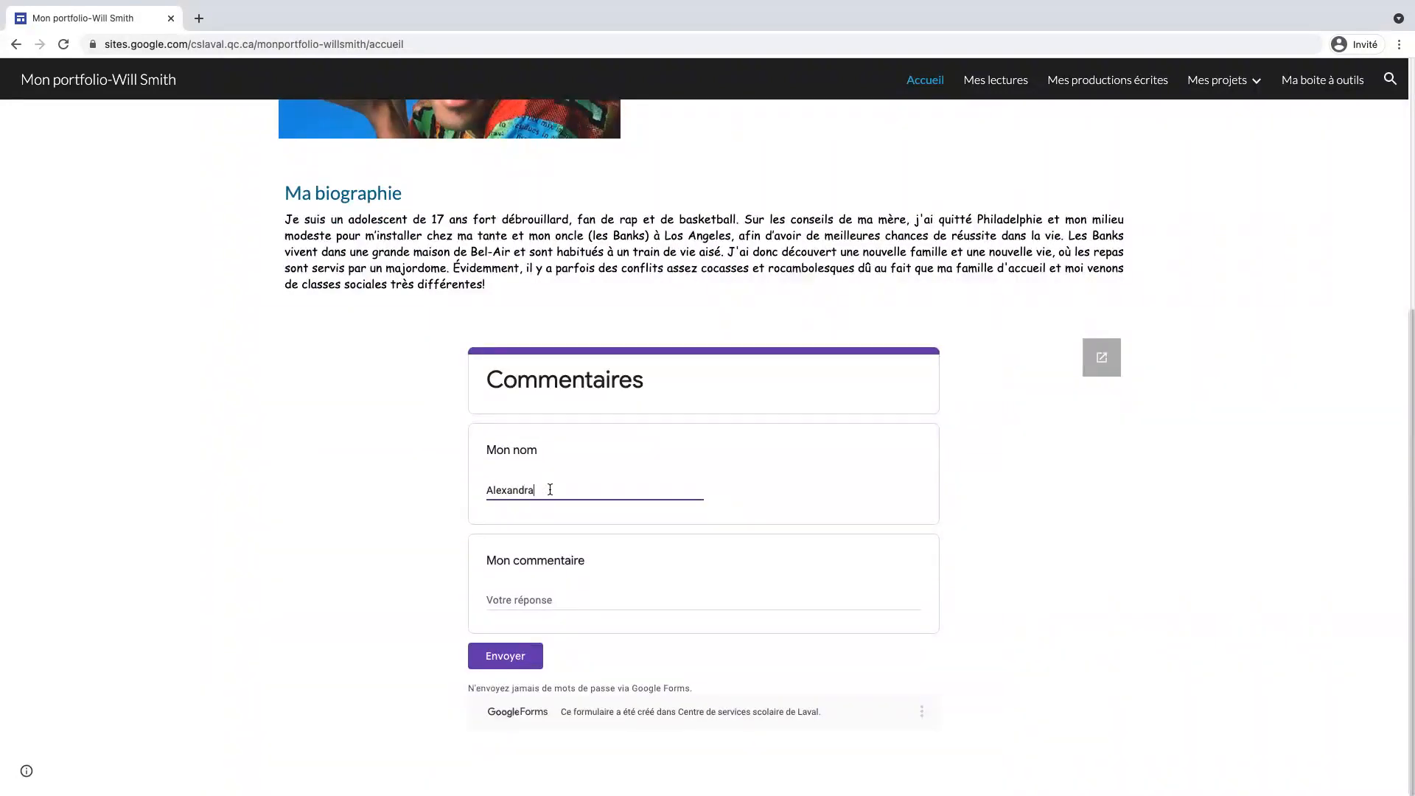
key("Tab")
type("C")
key("BackSpace")
type("B")
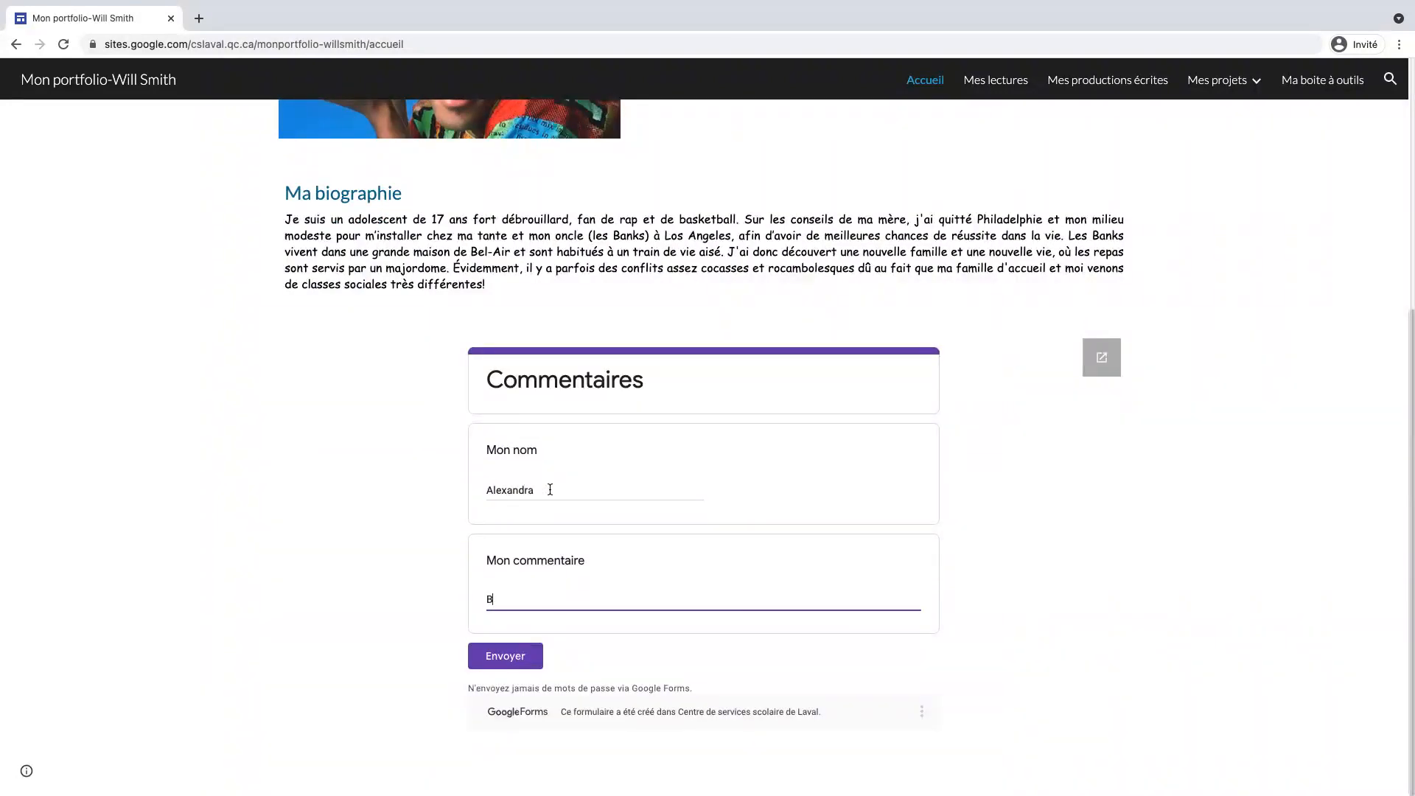
type("onojour!")
left_click(506, 657)
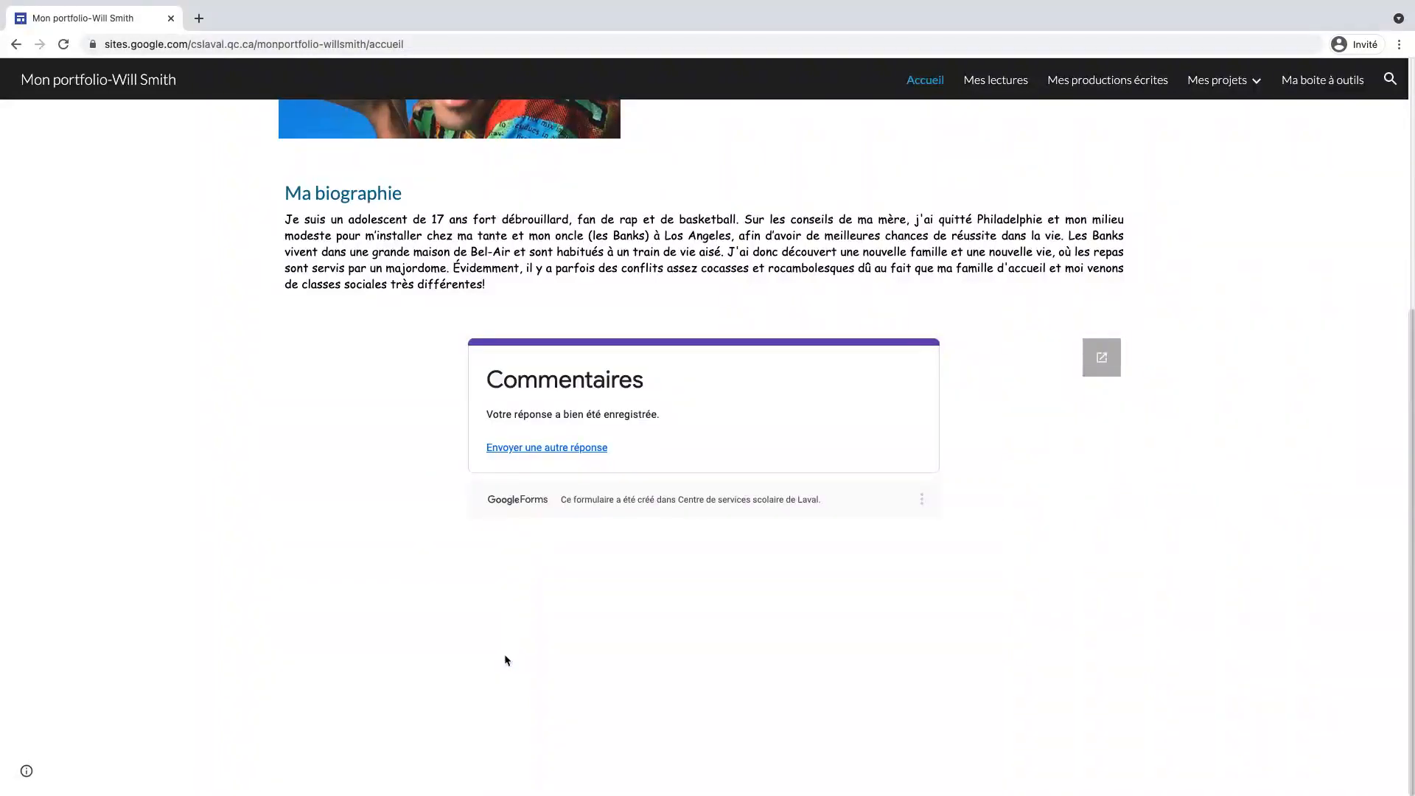
Return to the Commentaires form in Google Forms and check the submitted comment in the response summary
scroll(506, 658, "up", 1)
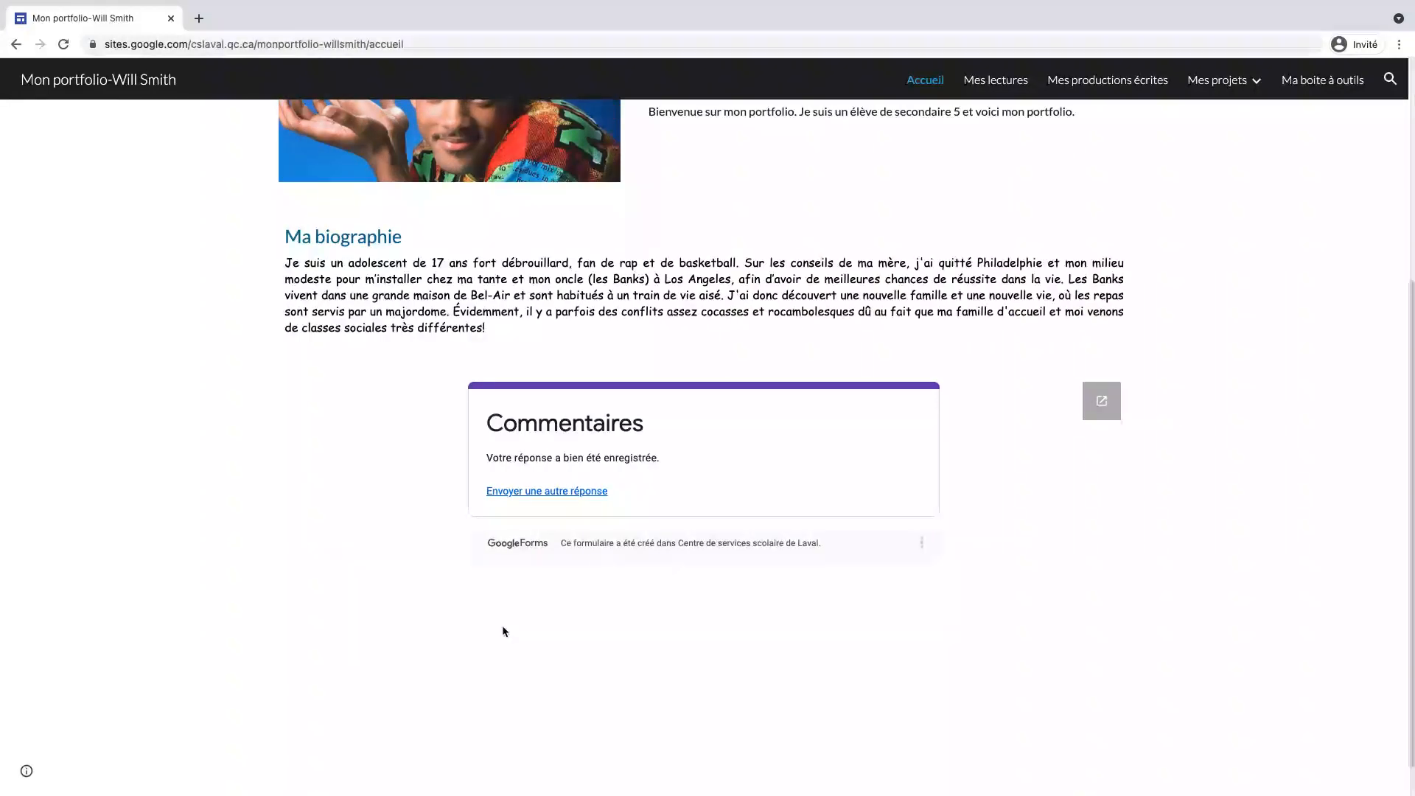
key("ctrl+Left")
left_click(315, 21)
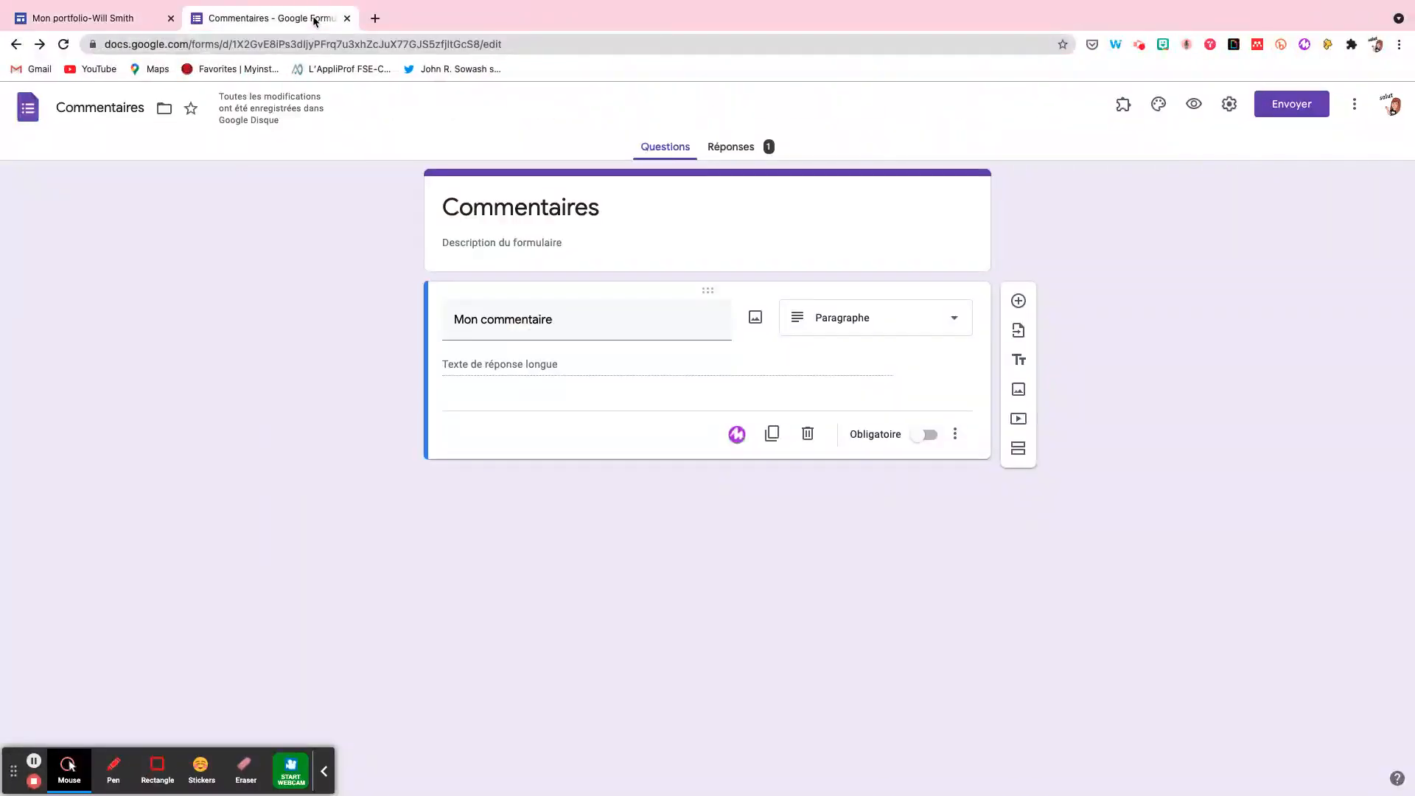
left_click(727, 158)
left_click_drag(452, 392, 517, 391)
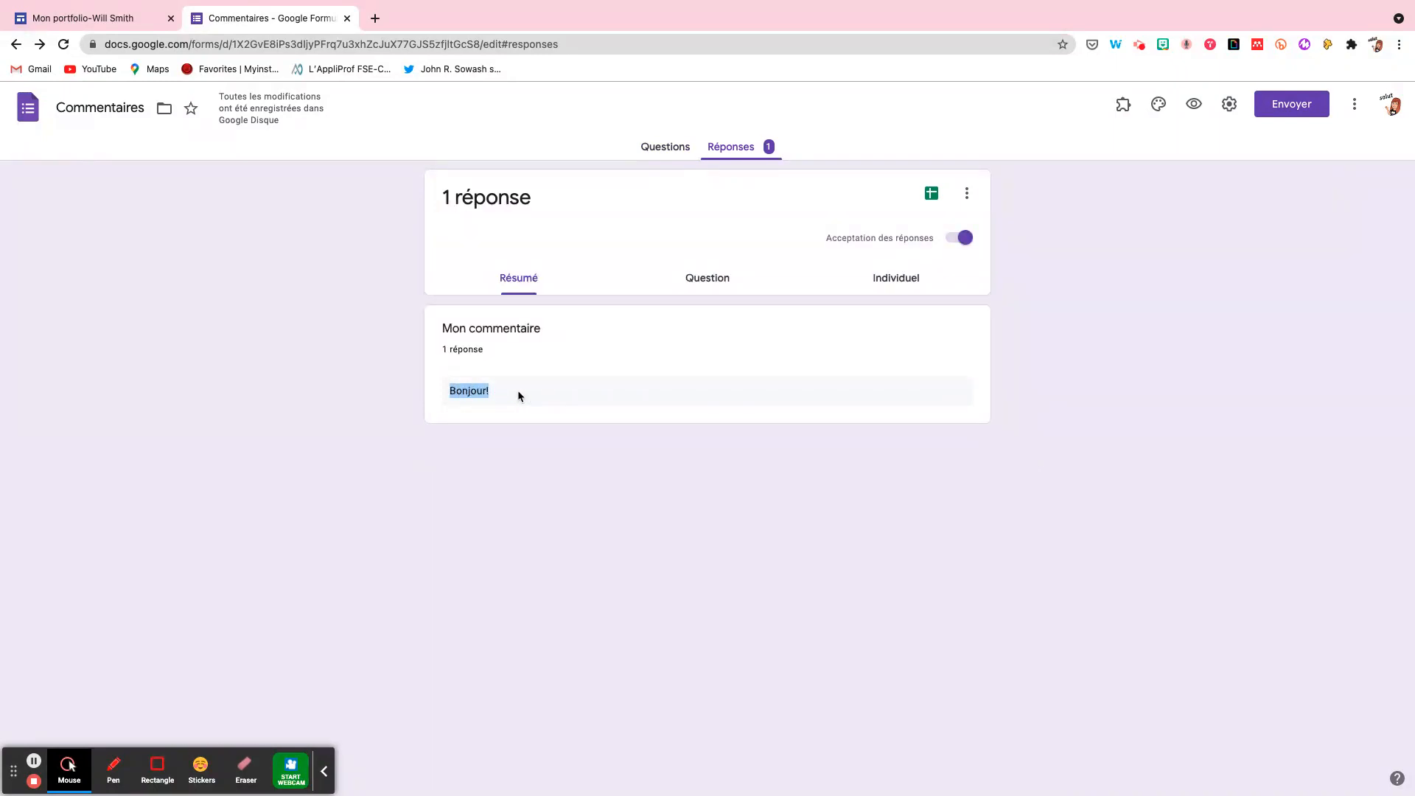
Create a new spreadsheet named "Commentaires (réponses)" as the destination for the Commentaires form's responses
left_click(122, 17)
scroll(527, 453, "down", 15)
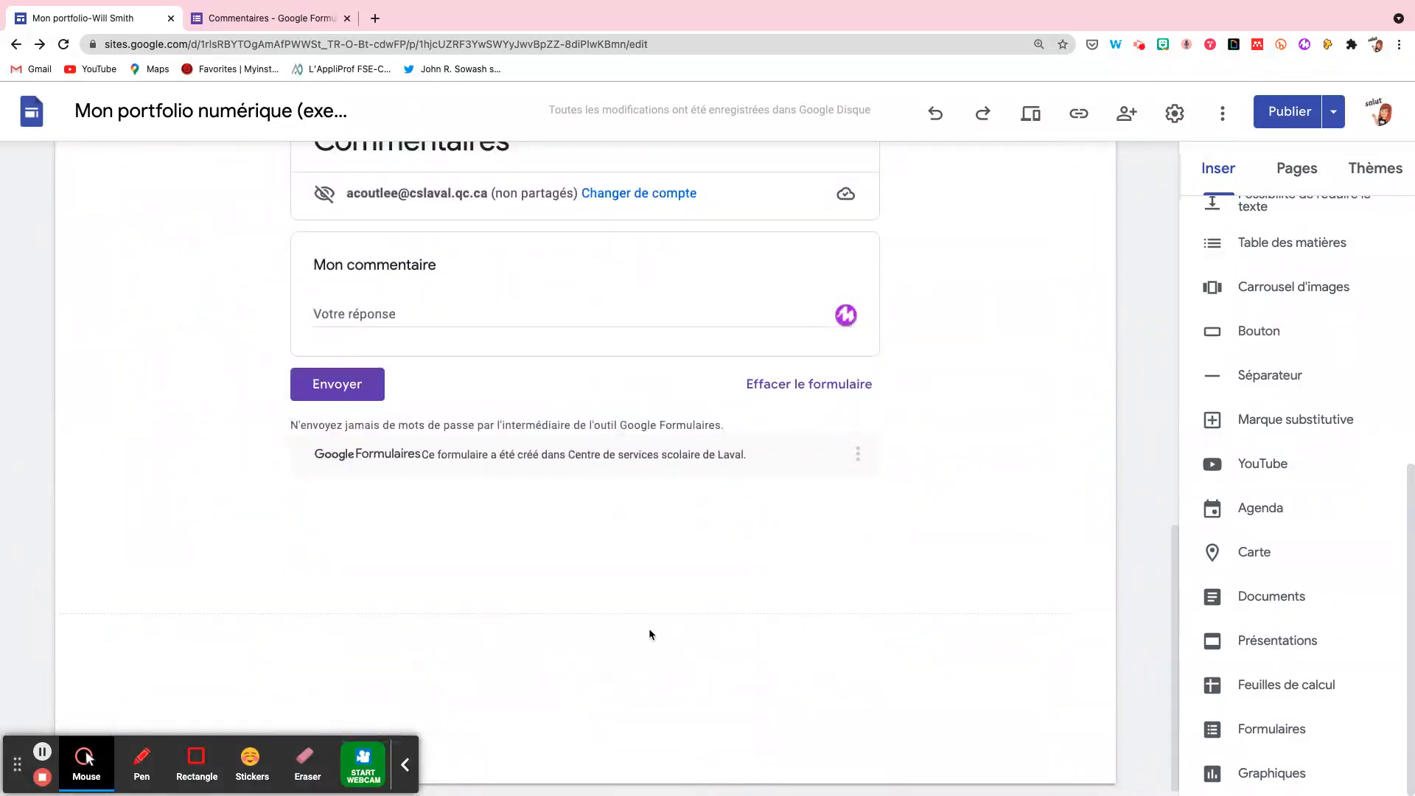
left_click(241, 28)
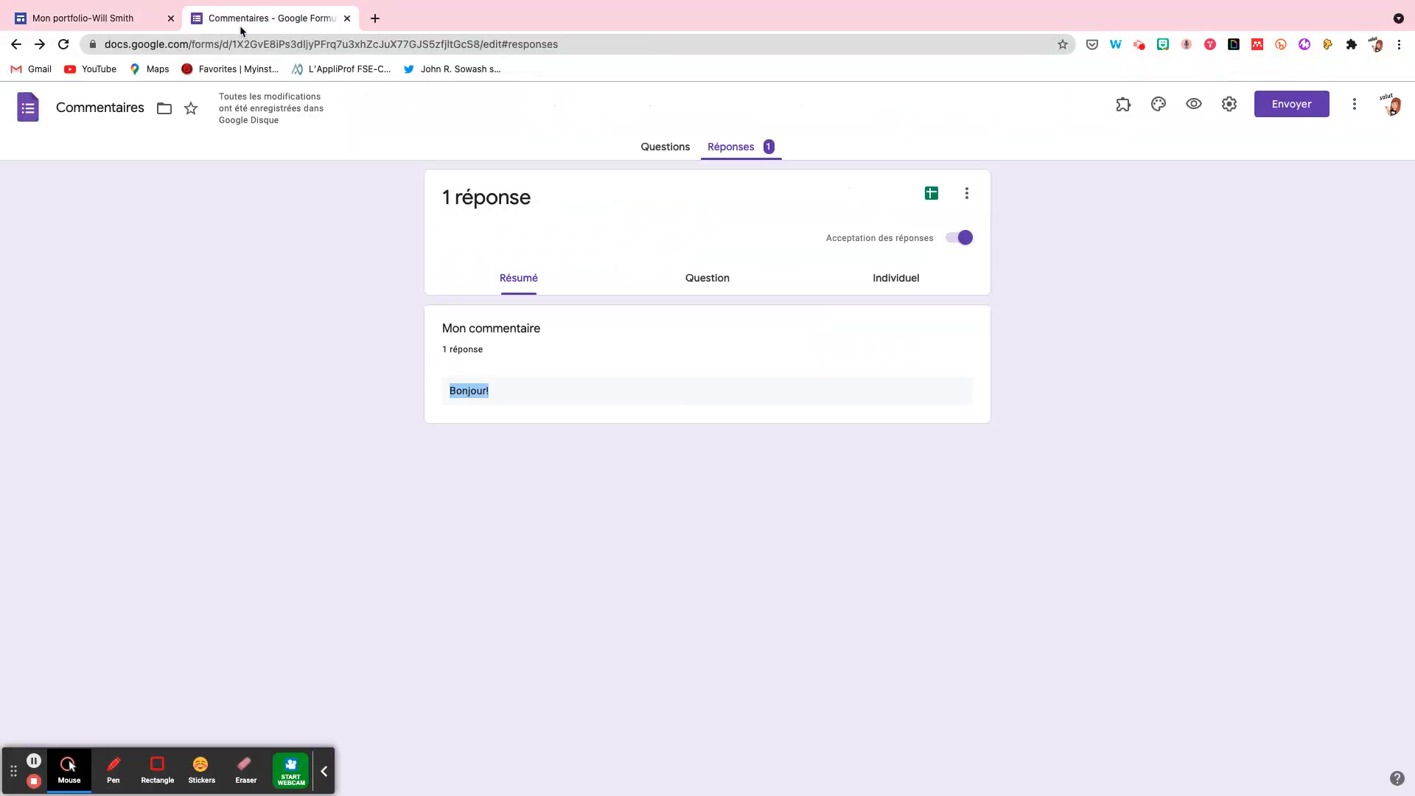
left_click(930, 194)
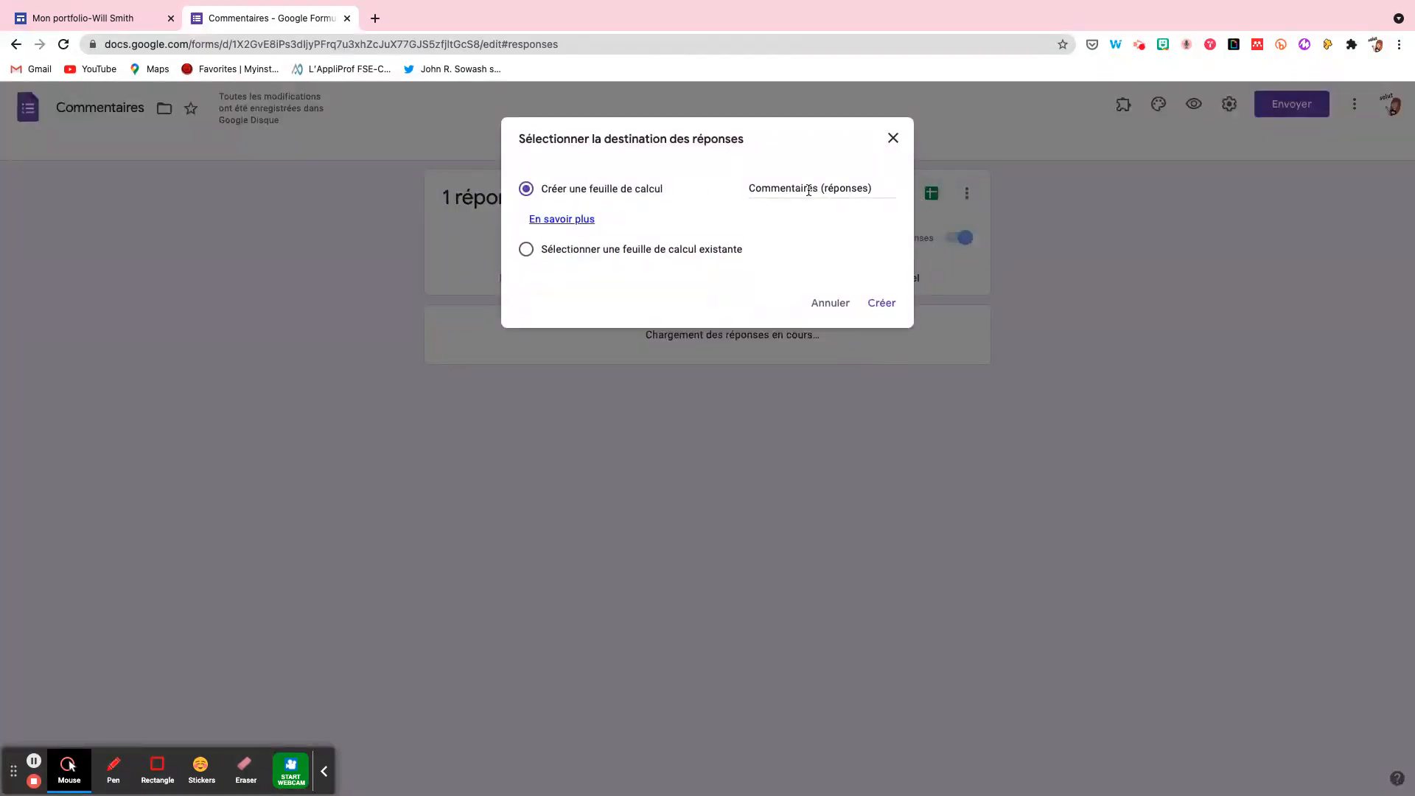
left_click(877, 303)
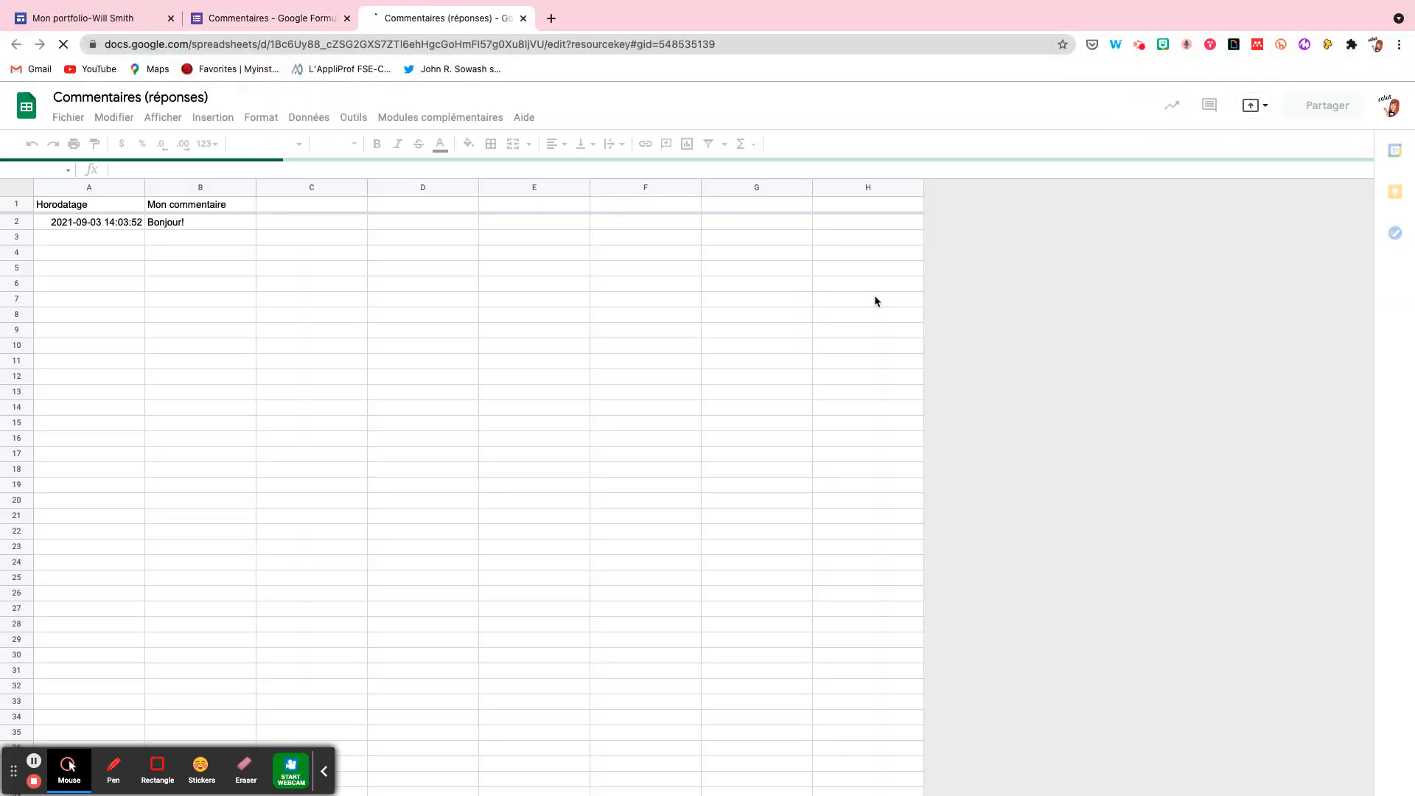
Hide the Horodatage column A in the responses spreadsheet
left_click(136, 185)
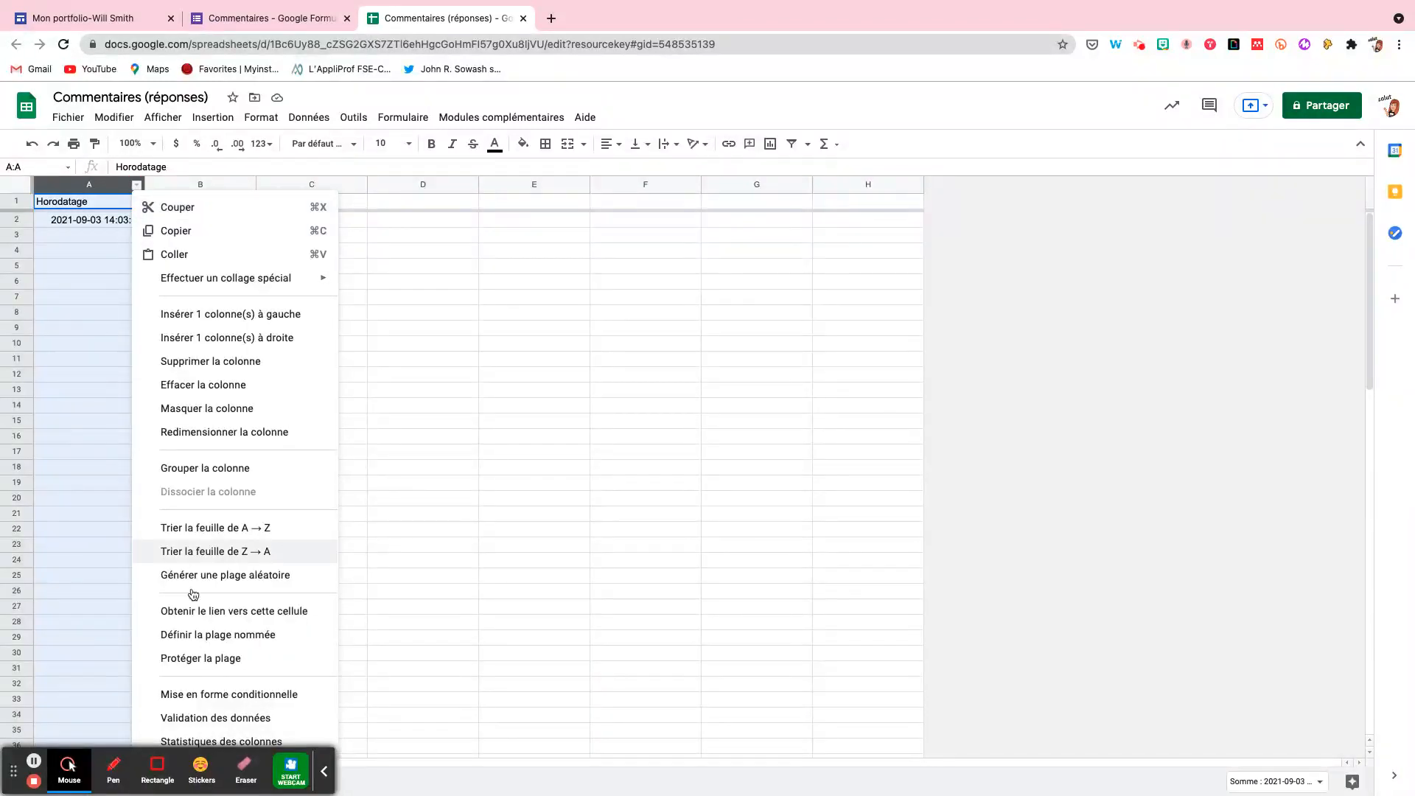
left_click(251, 410)
left_click(135, 249)
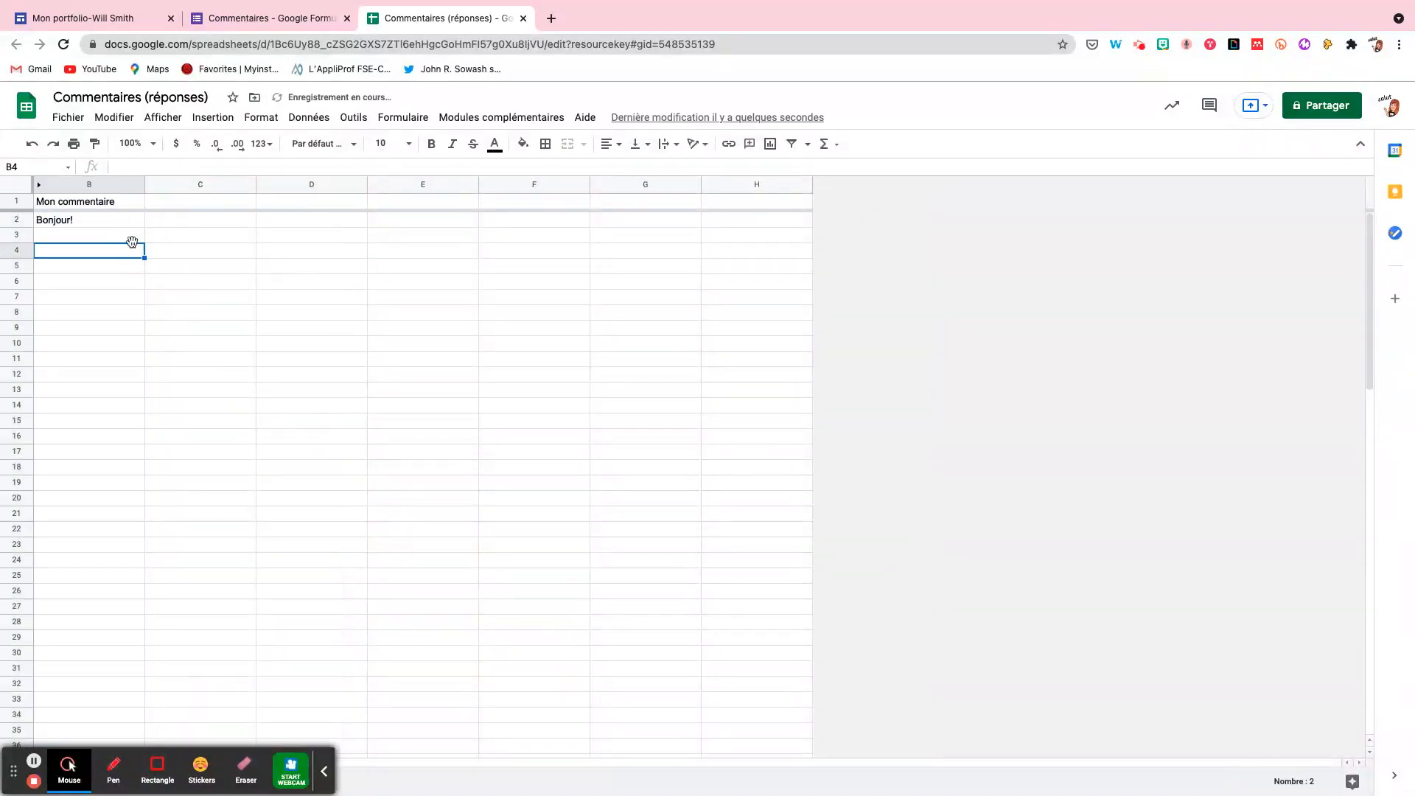
Set the "Mon commentaire" heading in B1 to font size 14 and fit column B's width to its content
left_click(82, 204)
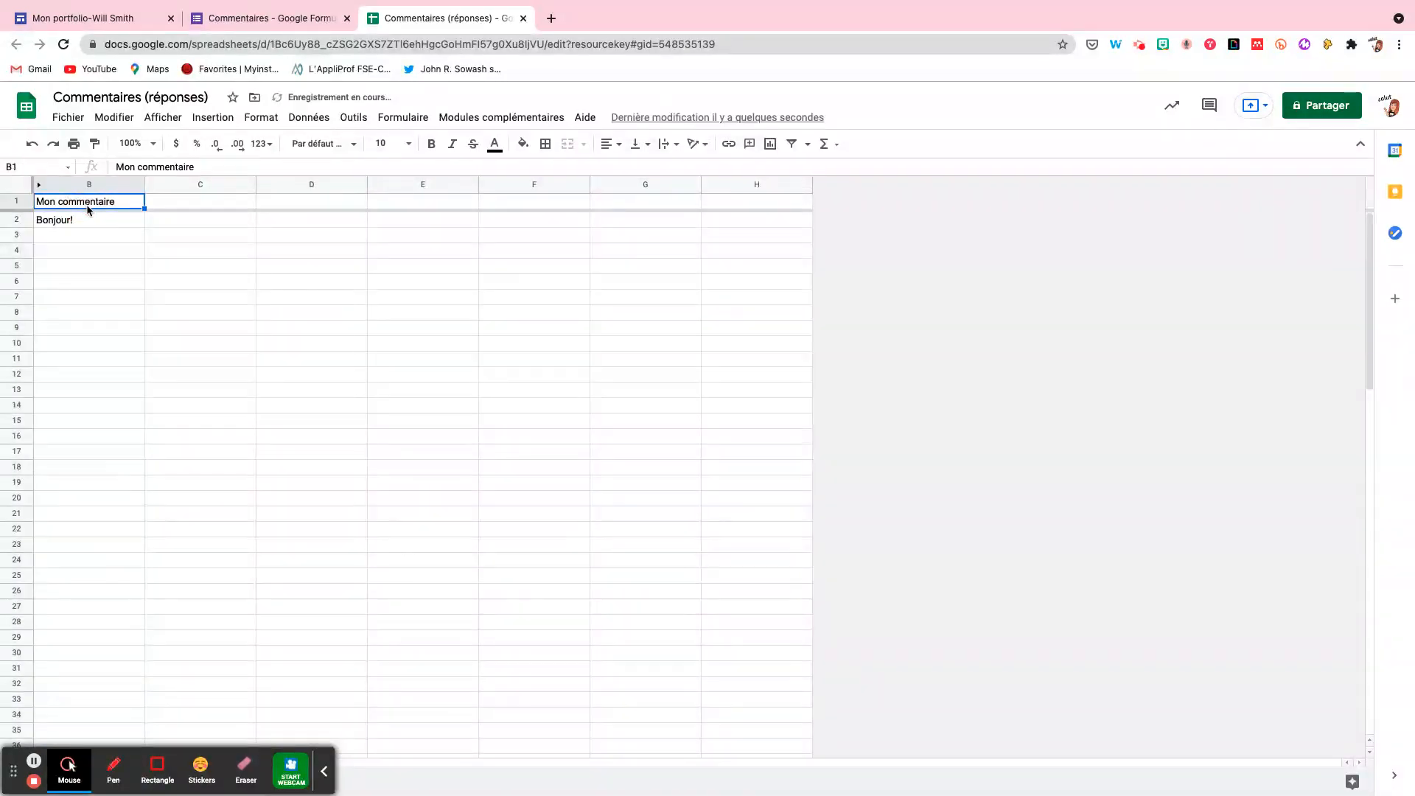
left_click(407, 144)
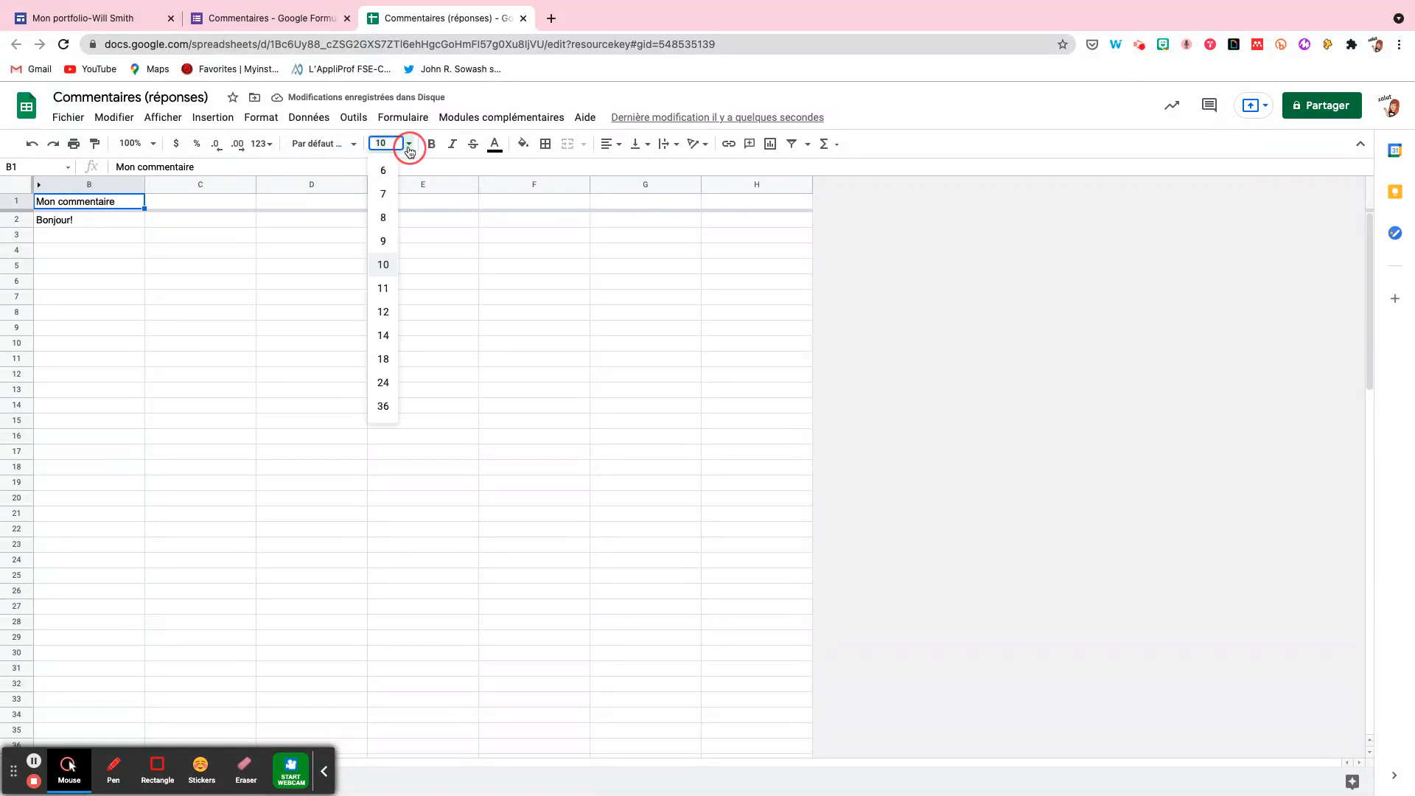
left_click(380, 344)
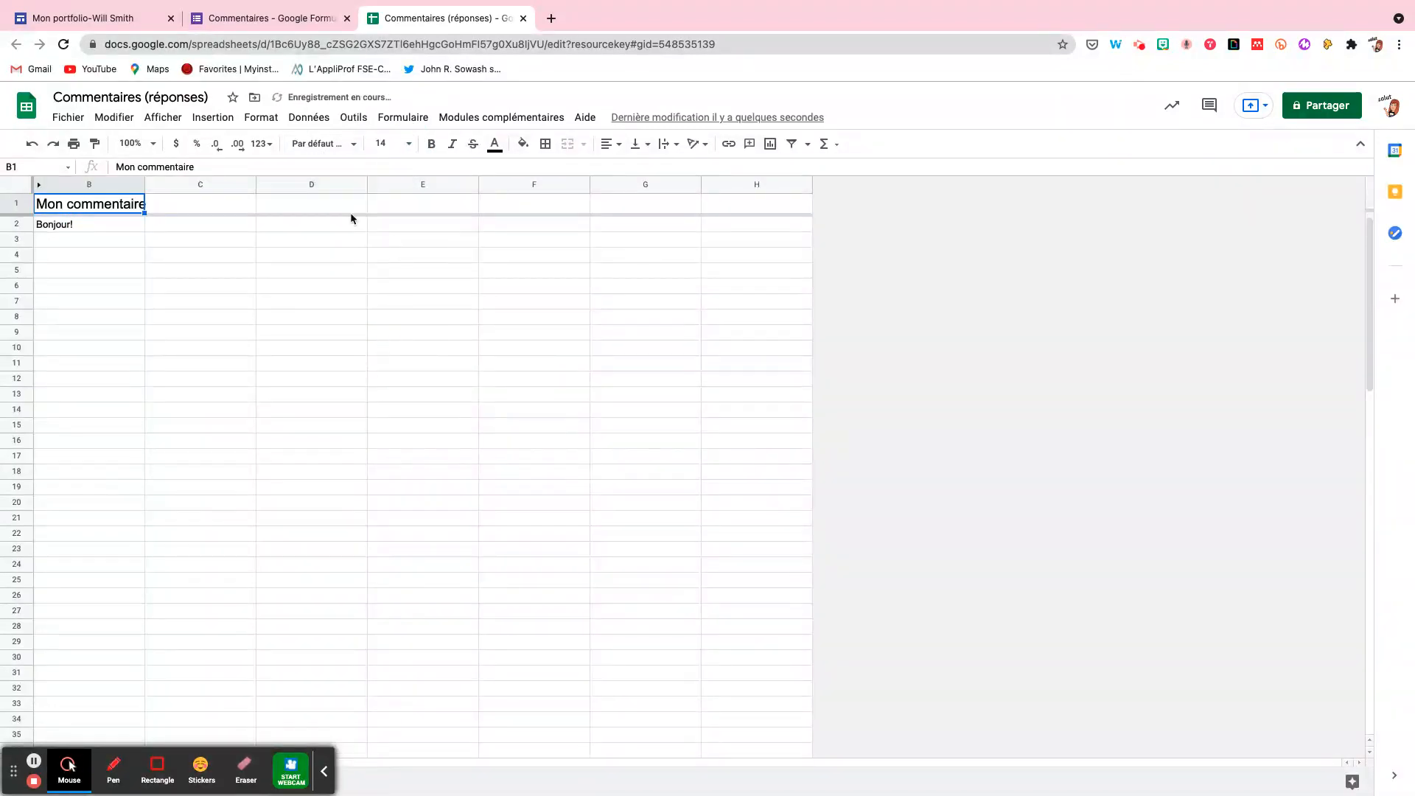
double_click(145, 184)
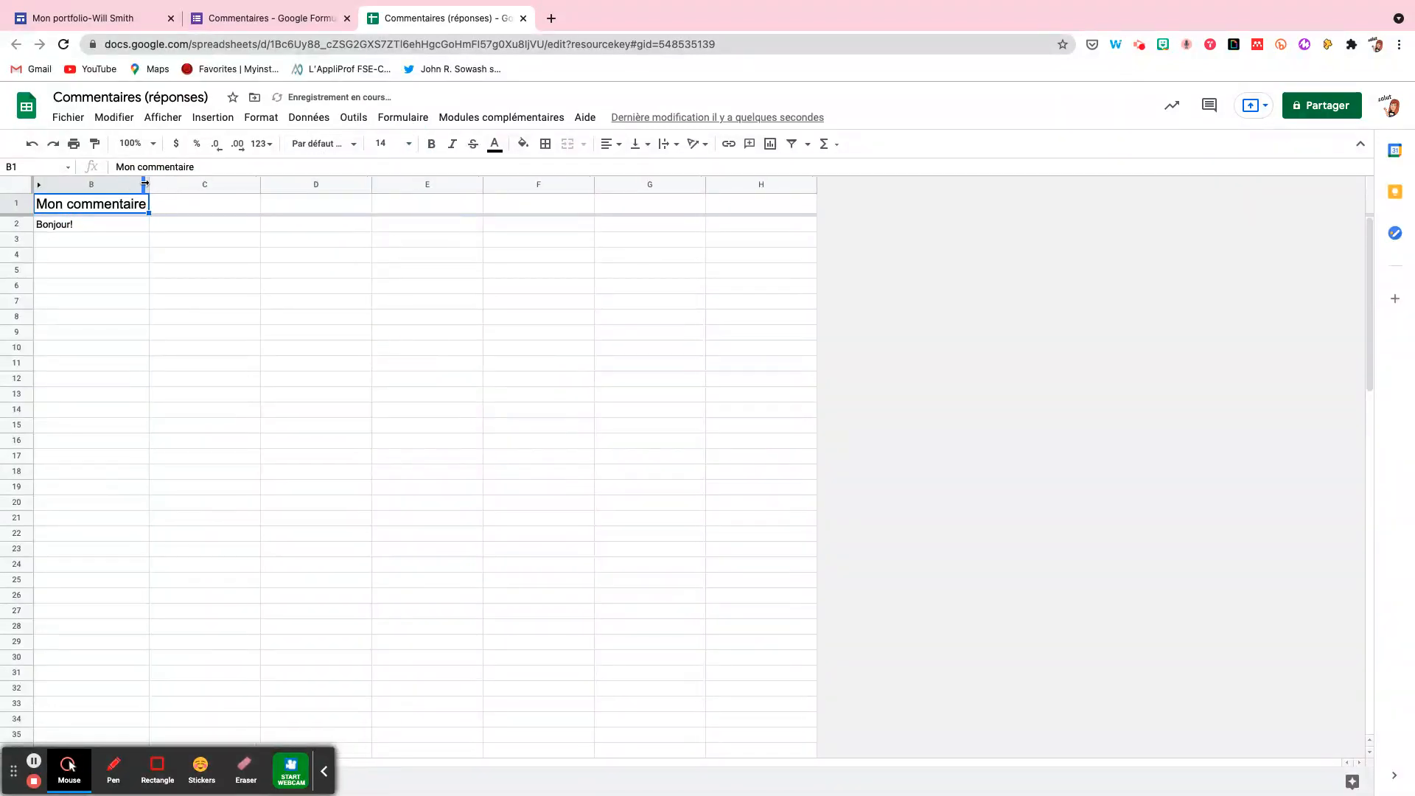
Fill the "Mon commentaire" heading cell B1 with blue
left_click(523, 144)
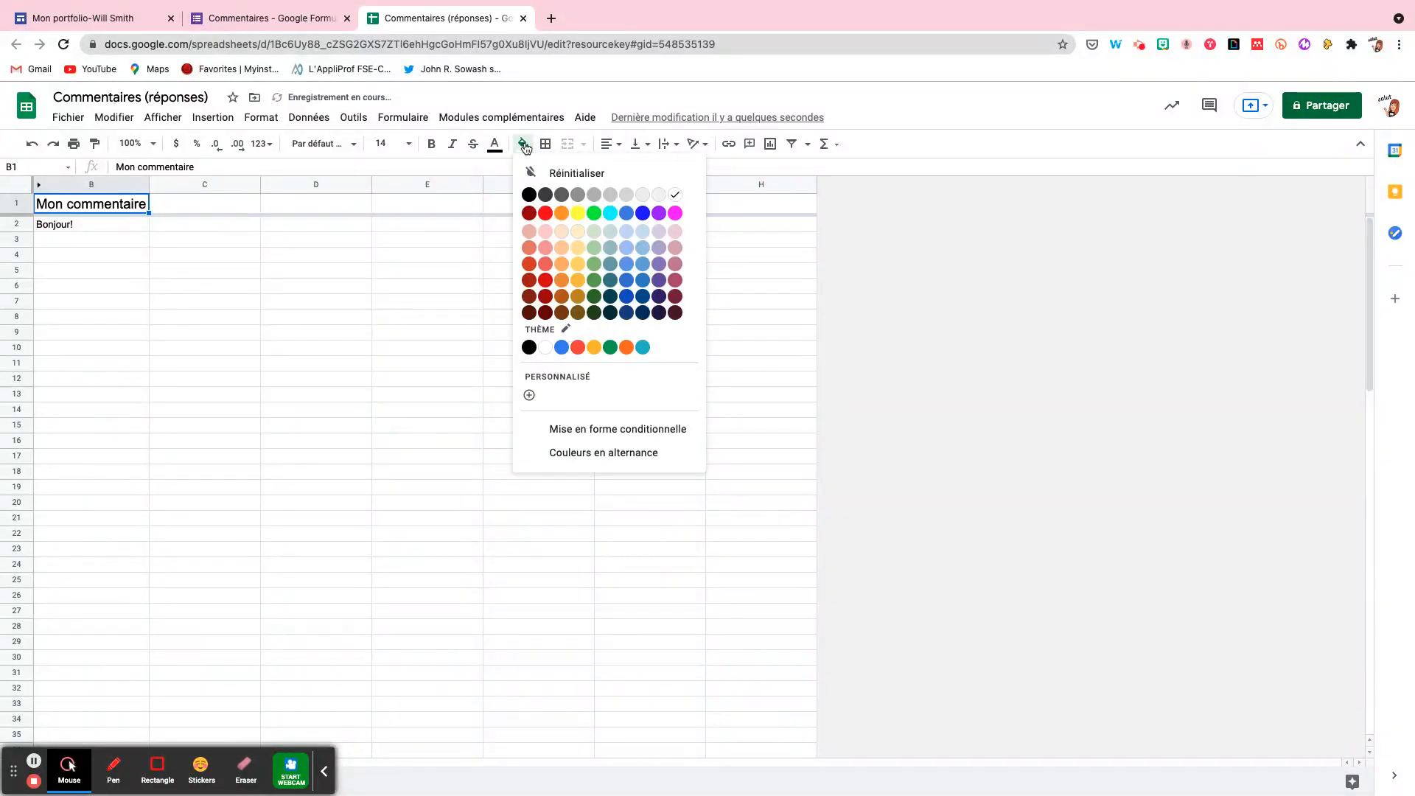
left_click(640, 216)
left_click(267, 369)
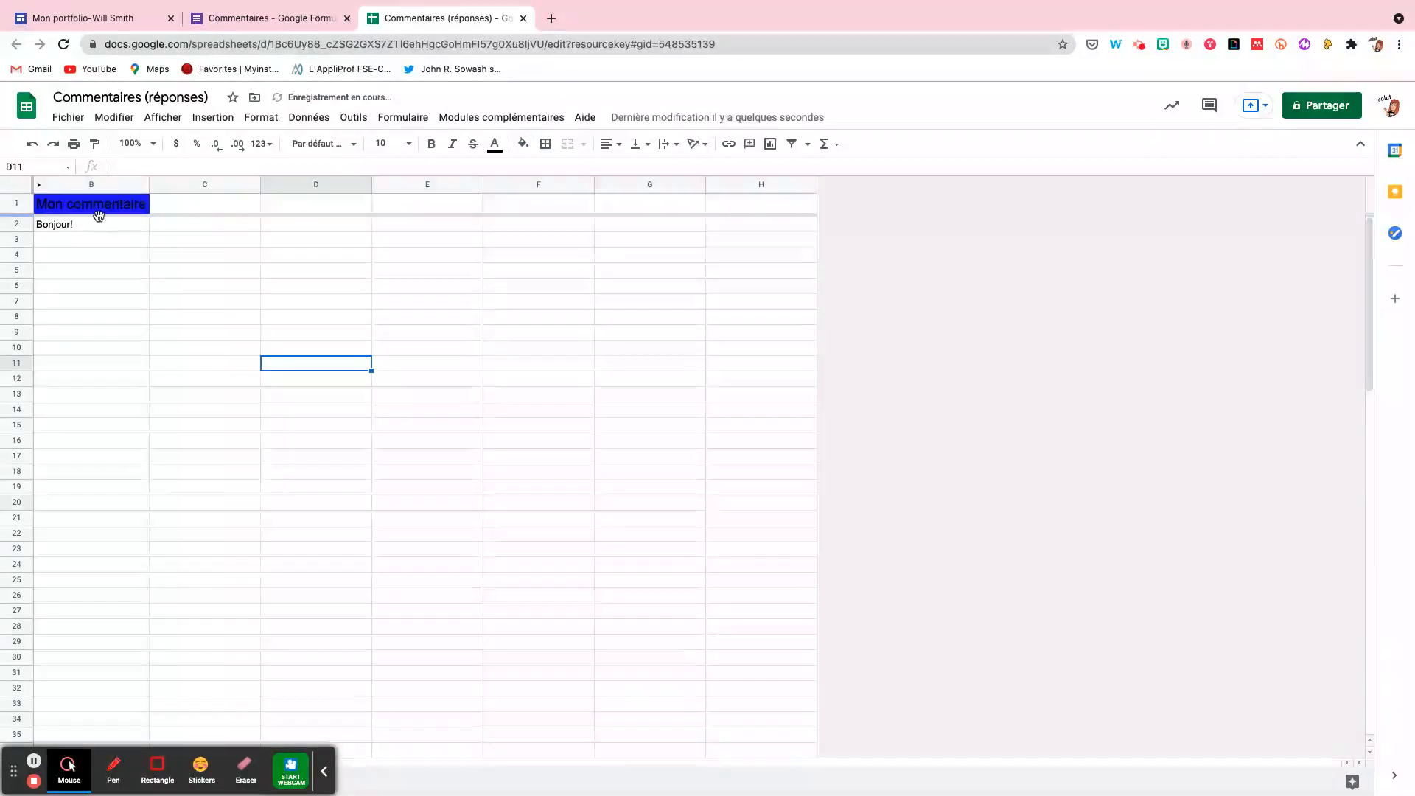
left_click(97, 226)
left_click(98, 239)
left_click(98, 255)
left_click(98, 273)
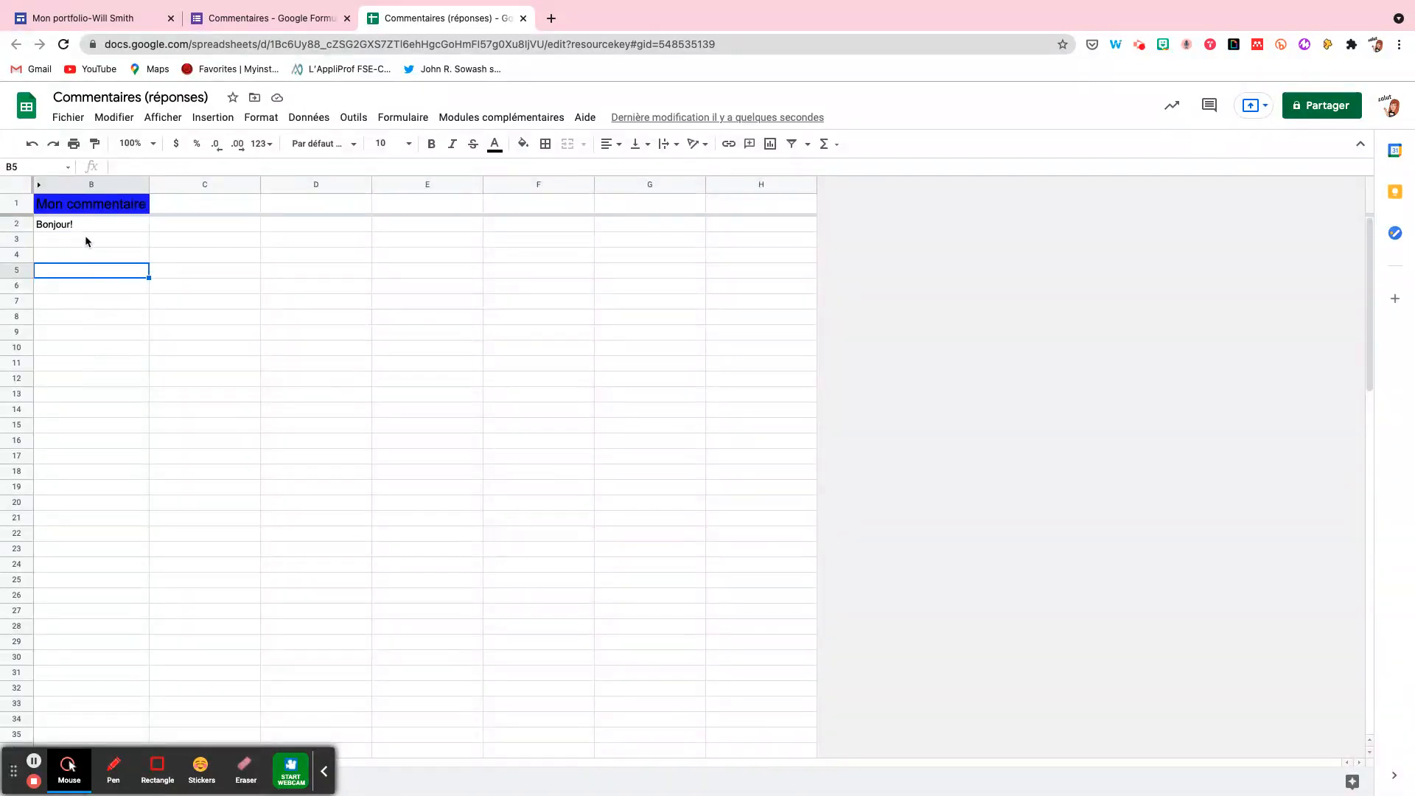
Return to the portfolio in Google Sites and embed the "Commentaires (réponses)" spreadsheet below the comment form
left_click(122, 20)
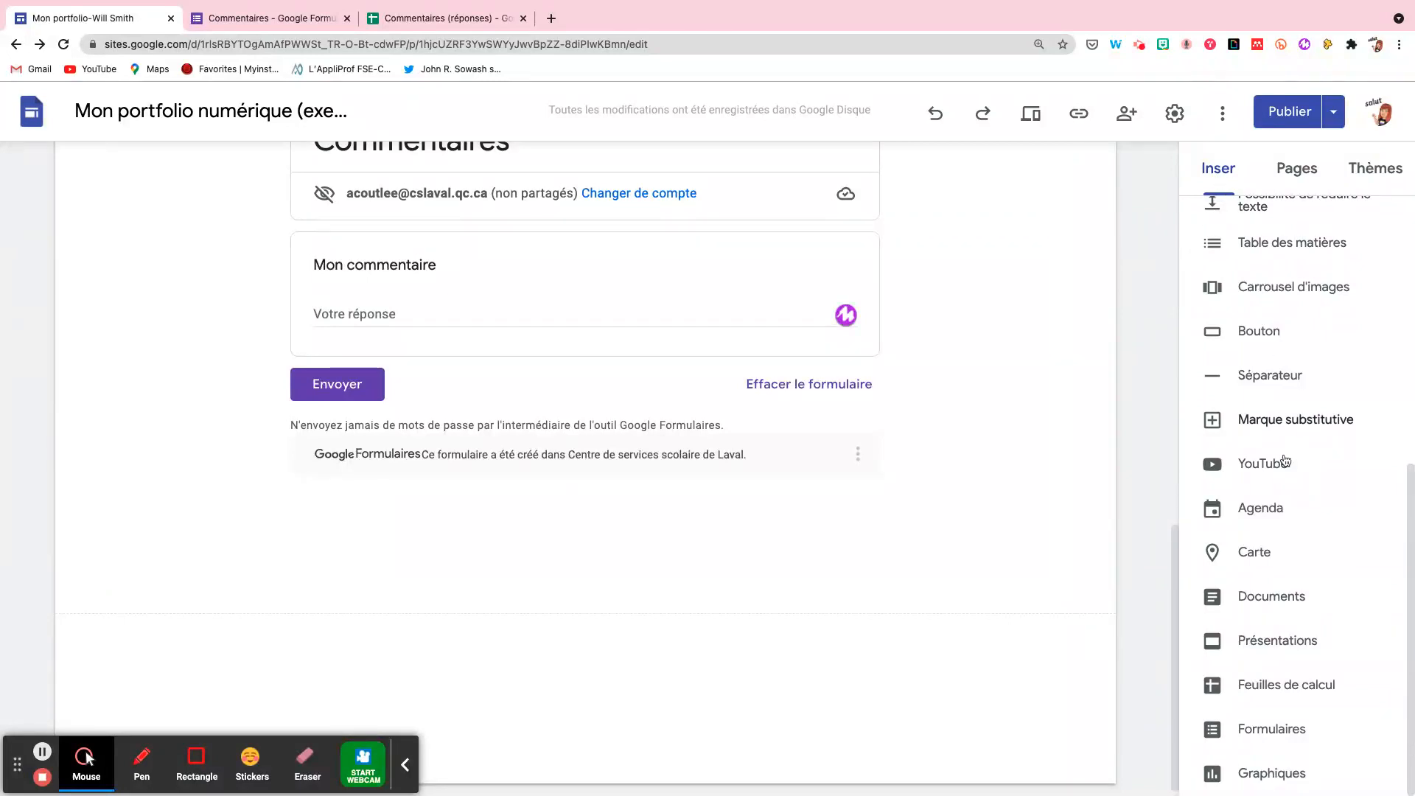
left_click(1267, 692)
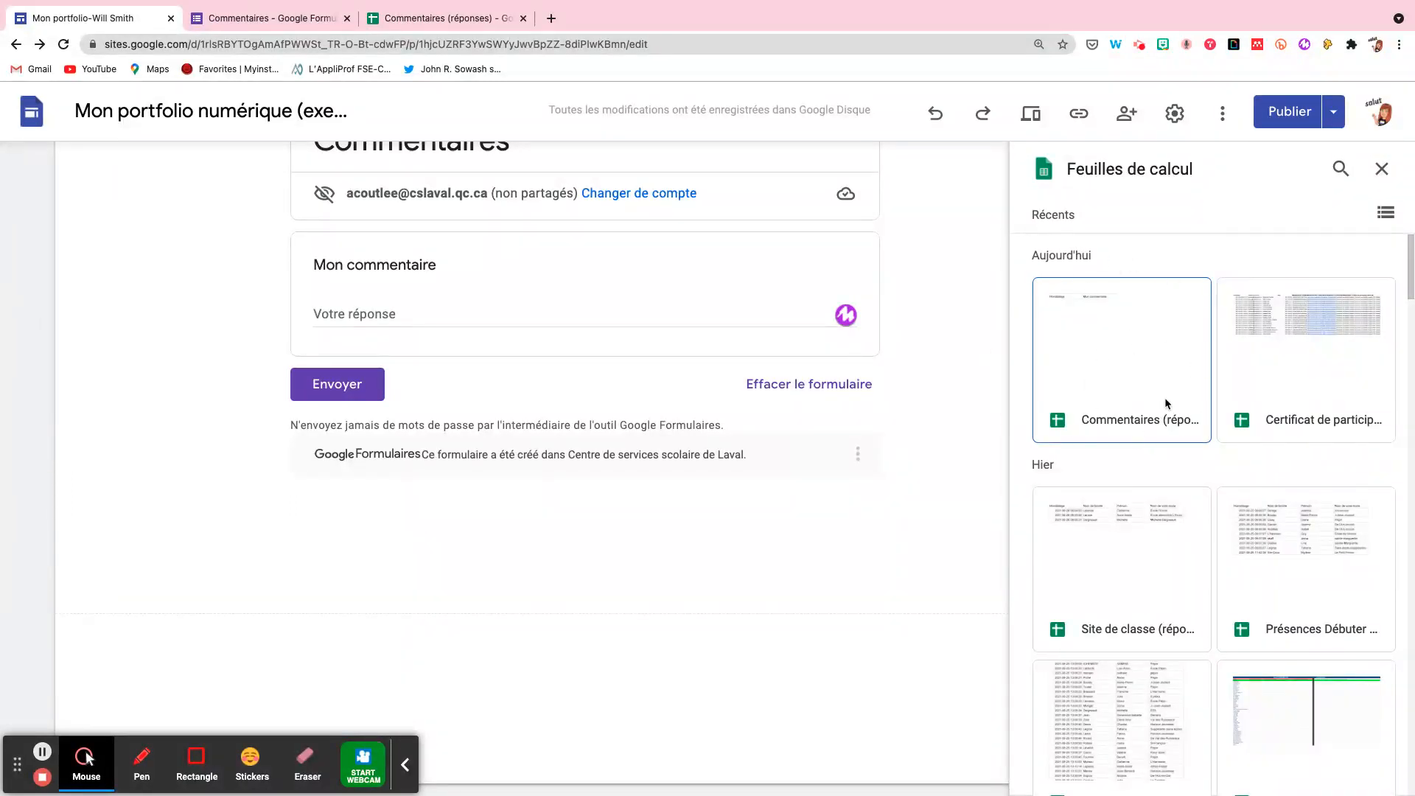
left_click(1095, 375)
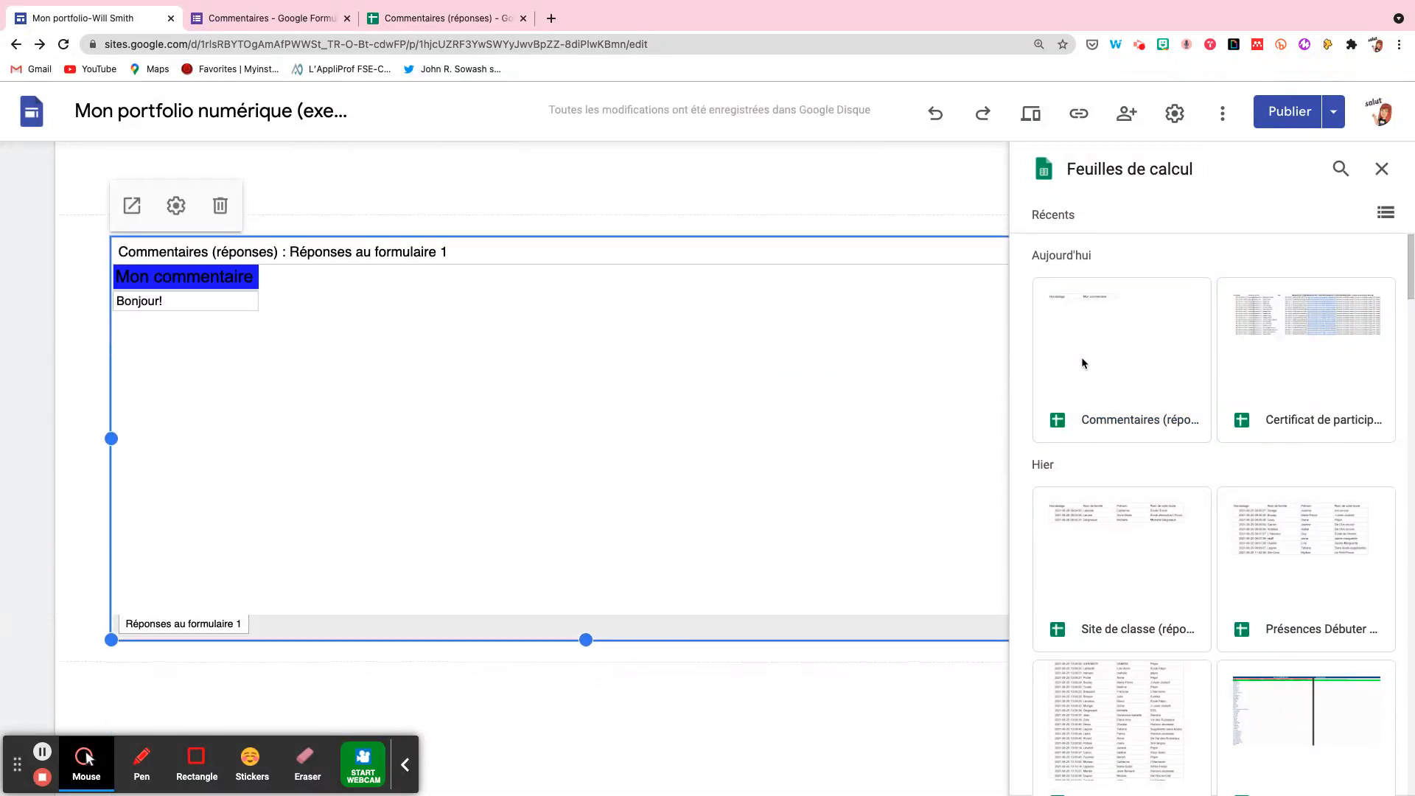
left_click(315, 685)
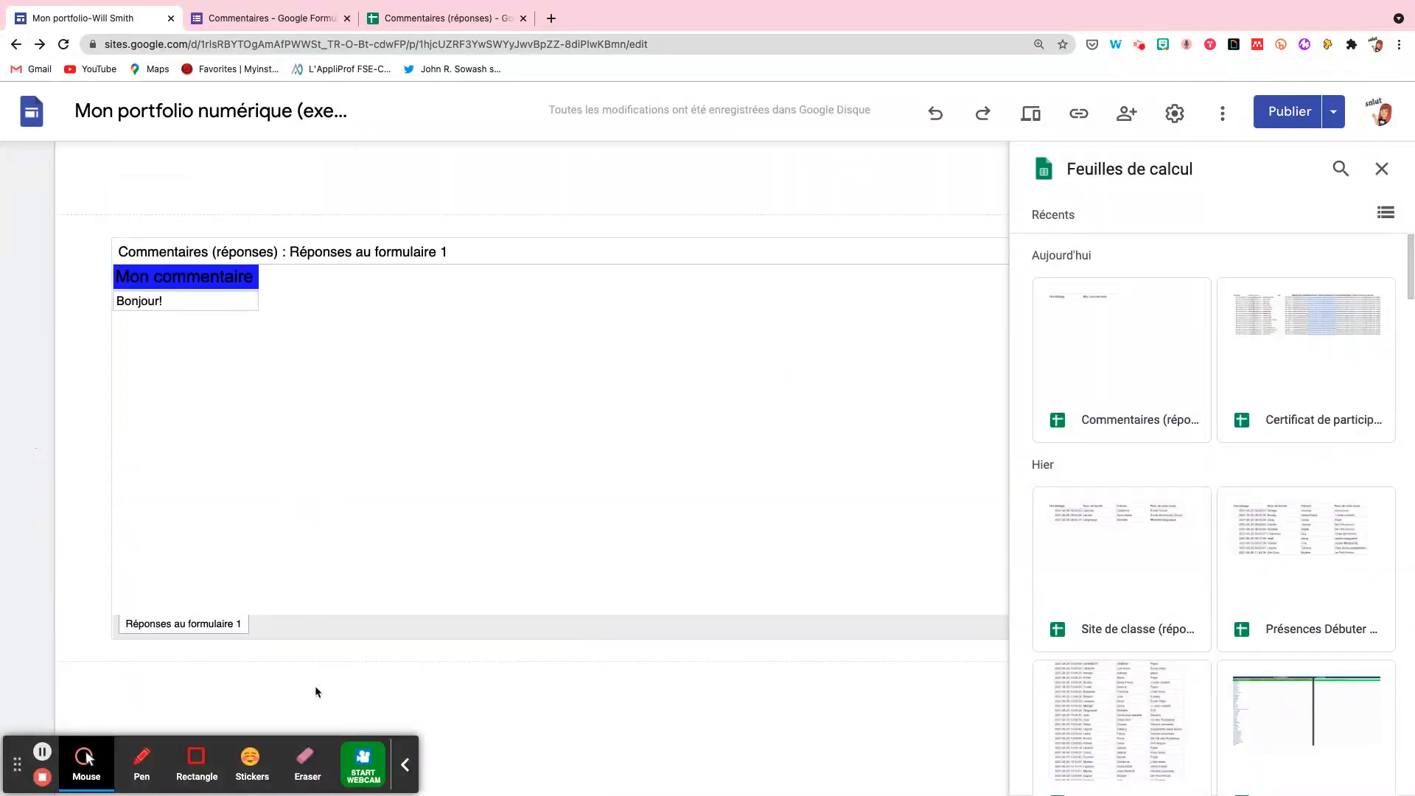
Shrink the embedded responses spreadsheet to about half the section's width and slightly less height
left_click(1382, 170)
left_click(1045, 544)
left_click_drag(1058, 640, 564, 575)
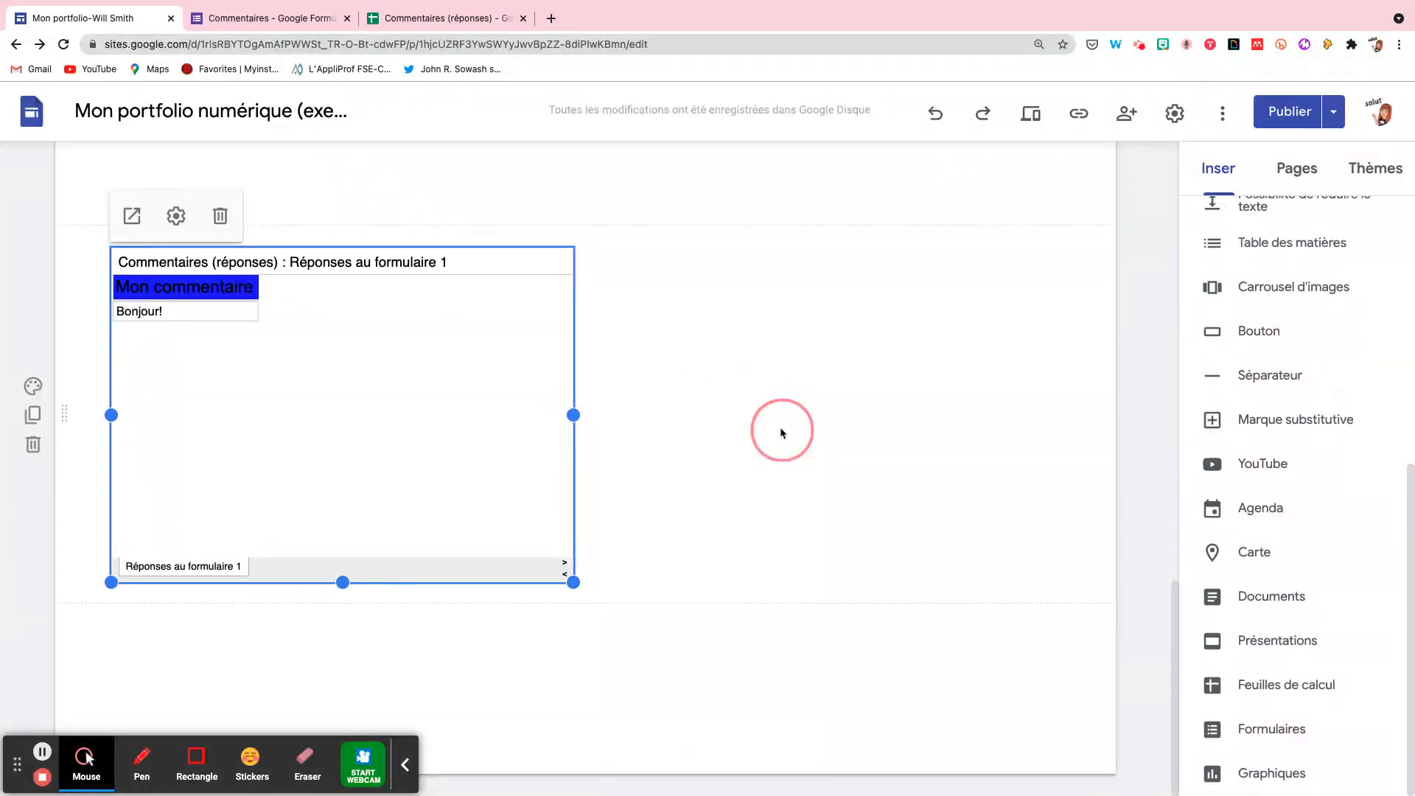
left_click(891, 372)
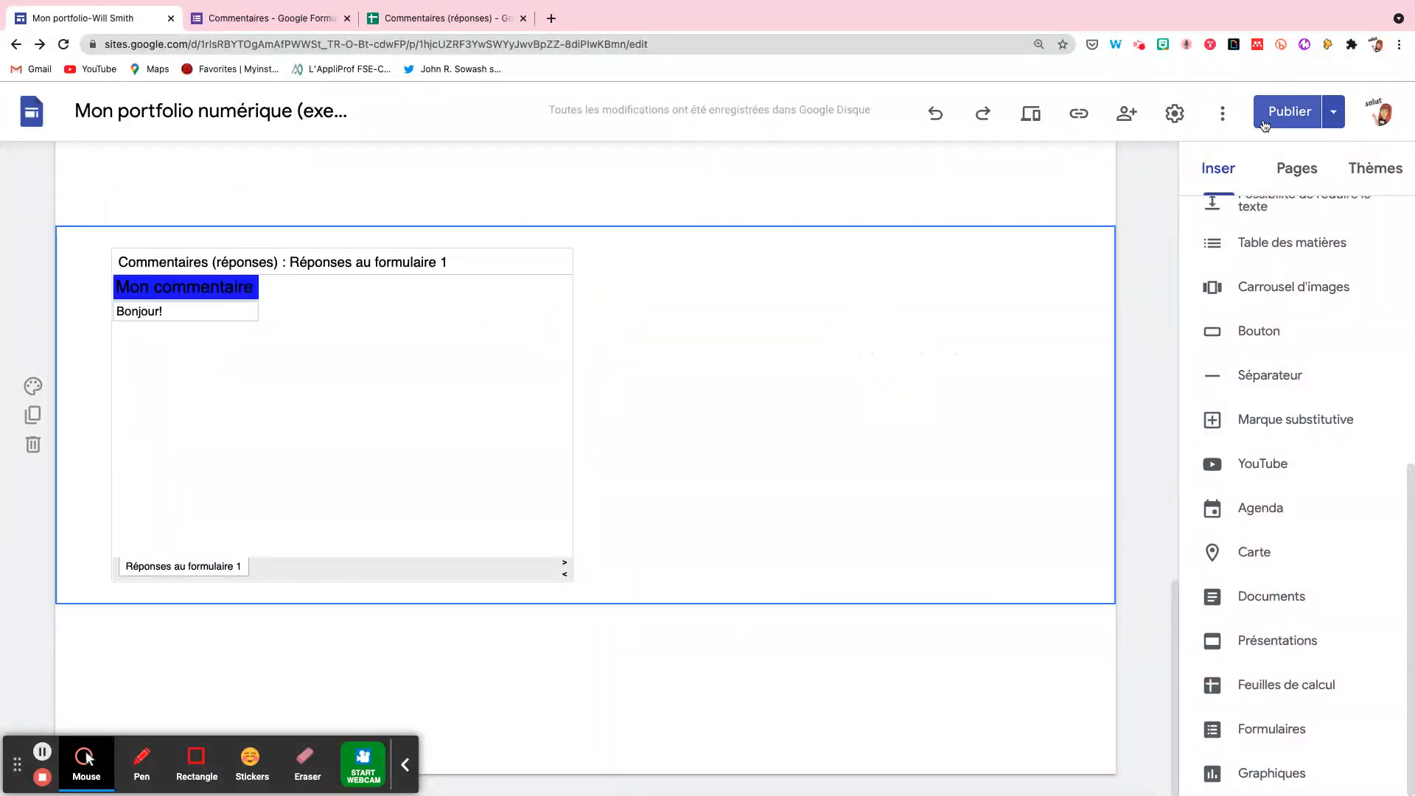
Publish the site with the embedded responses spreadsheet
left_click(1262, 118)
left_click(1351, 114)
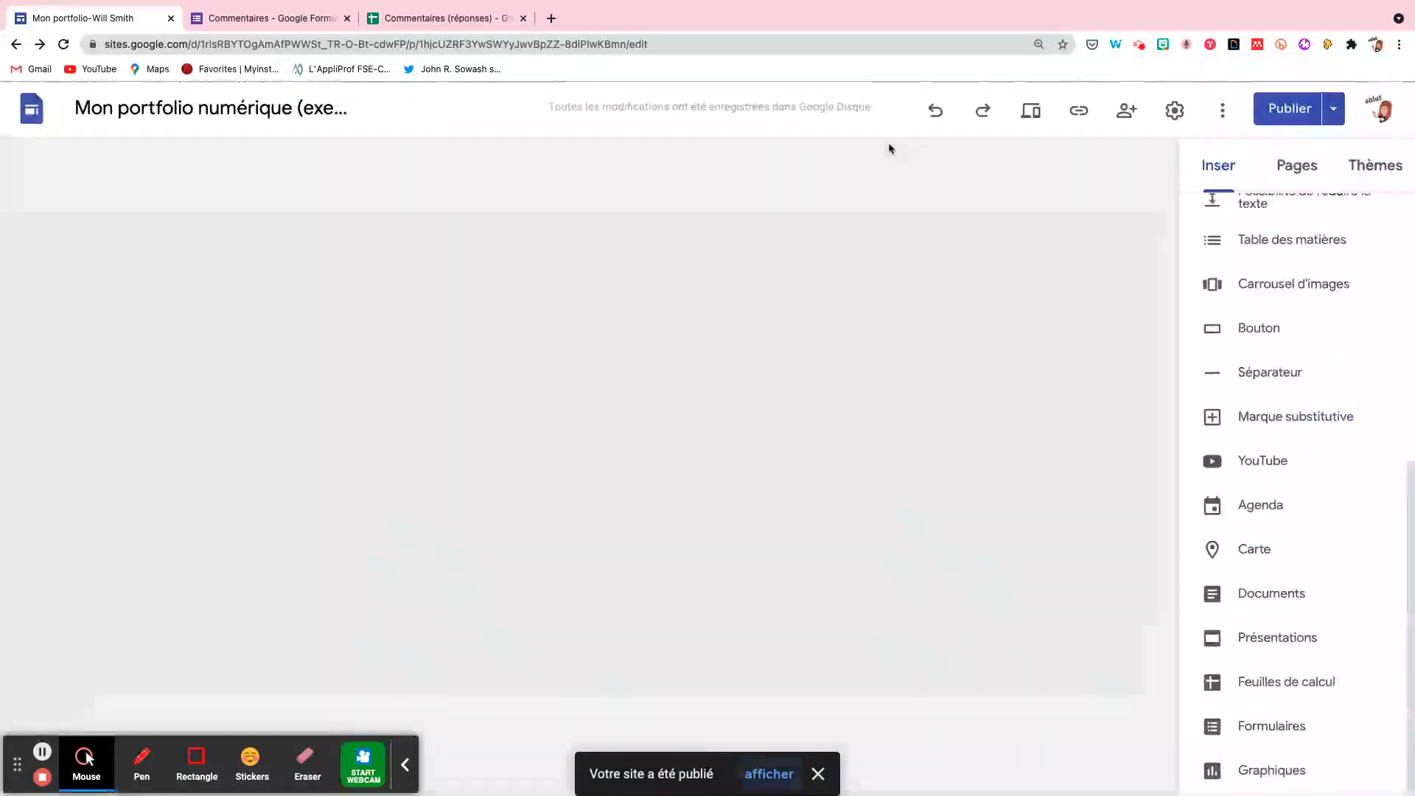
Move the embedded responses spreadsheet to the horizontal centre of its section, beneath the comment form
scroll(764, 488, "down", 15)
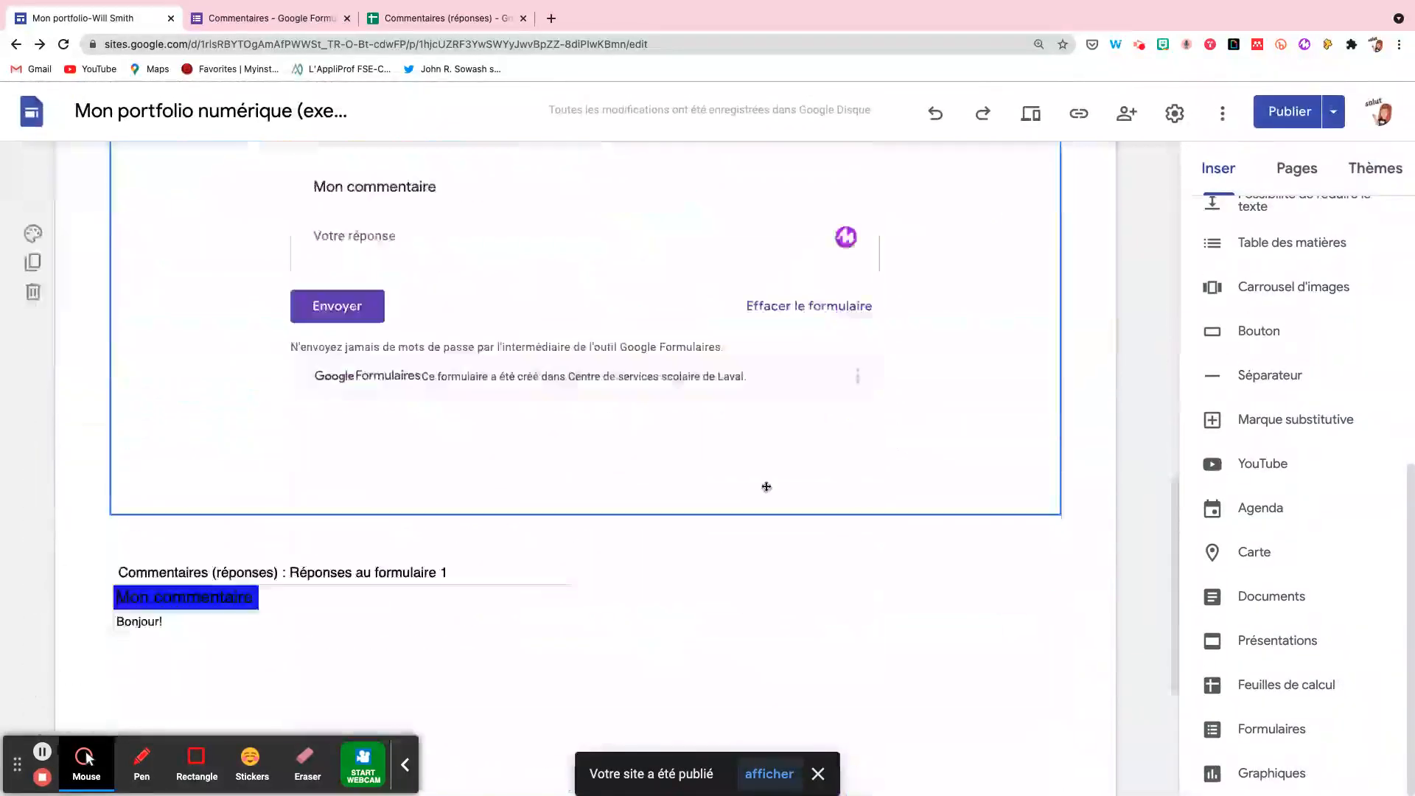
left_click_drag(240, 568, 665, 545)
scroll(665, 545, "up", 3)
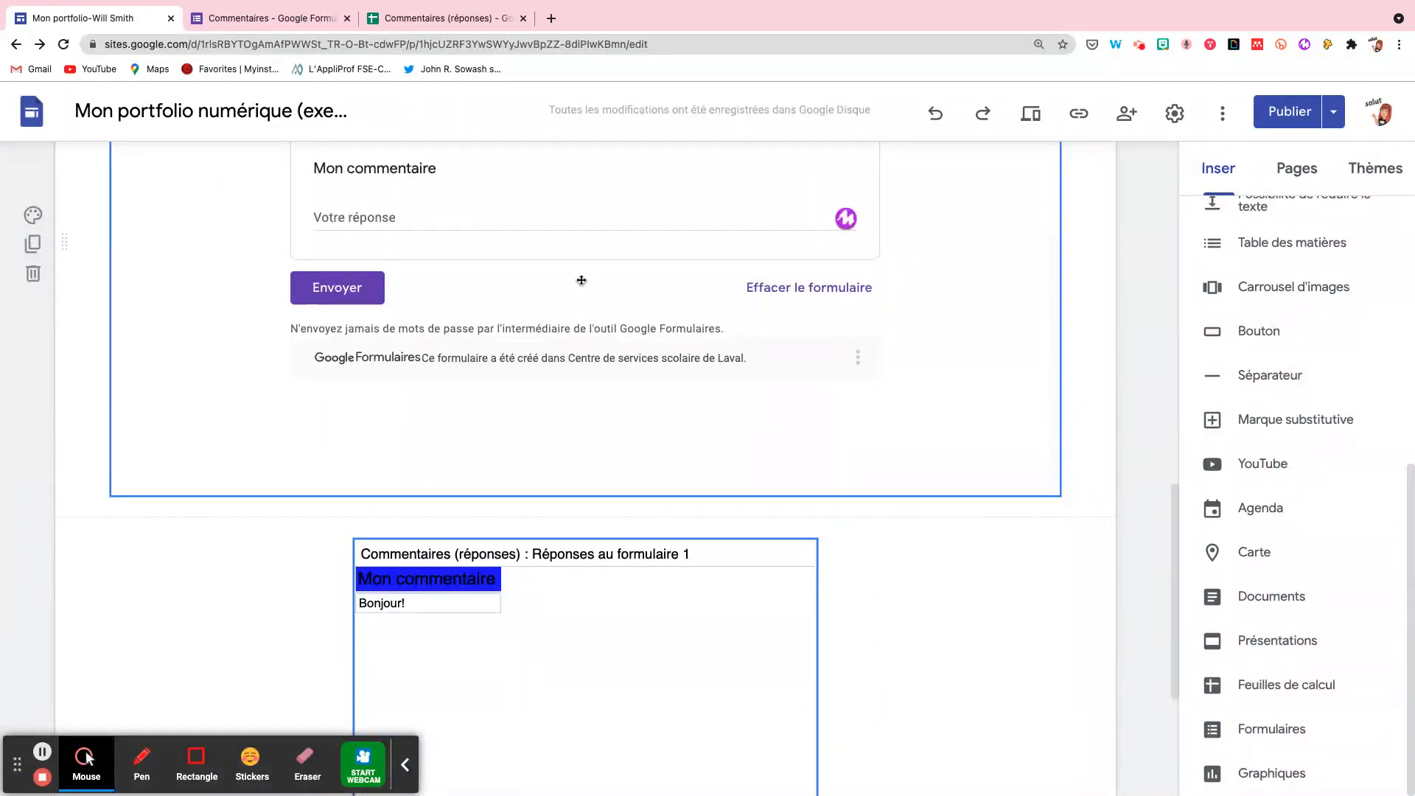
scroll(581, 280, "up", 15)
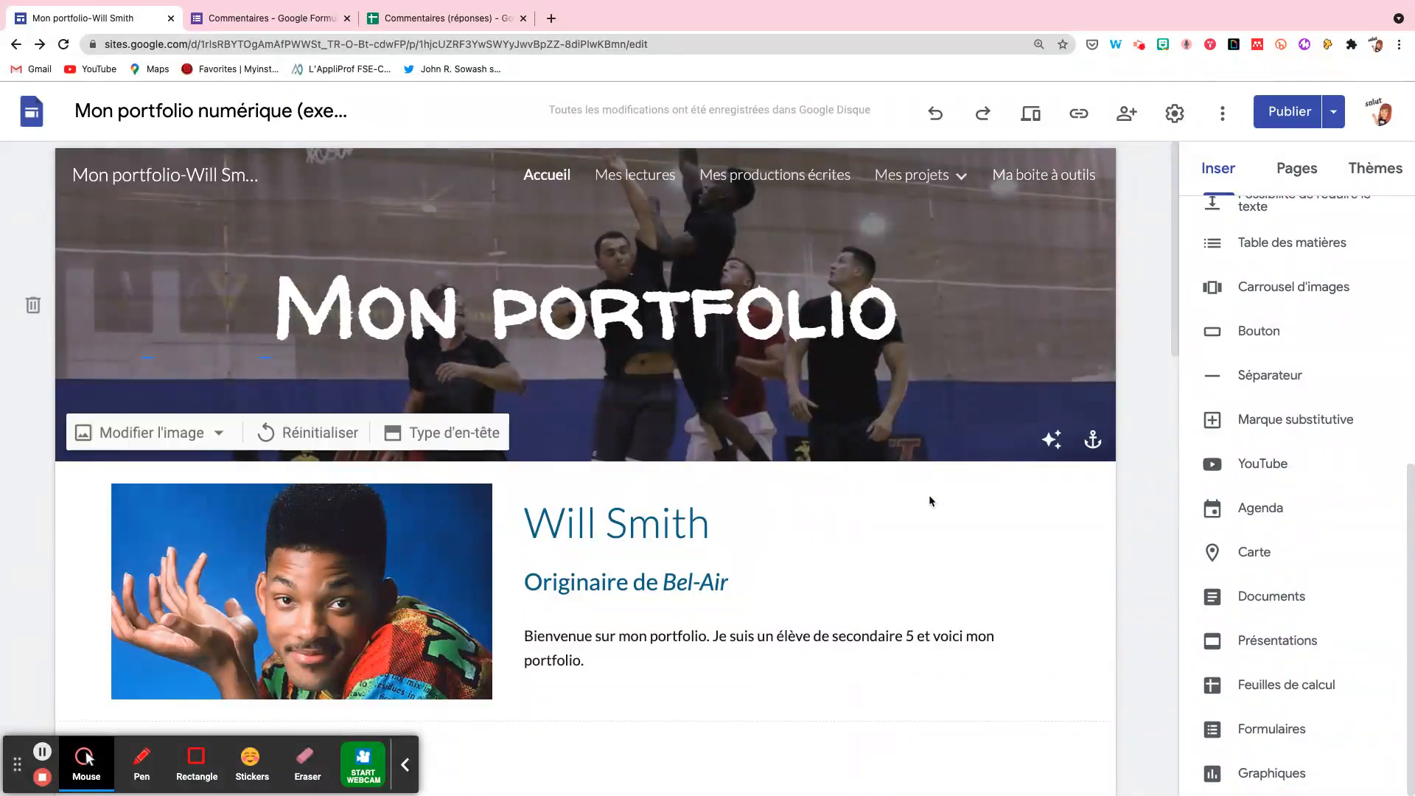
scroll(922, 582, "down", 10)
scroll(923, 582, "down", 10)
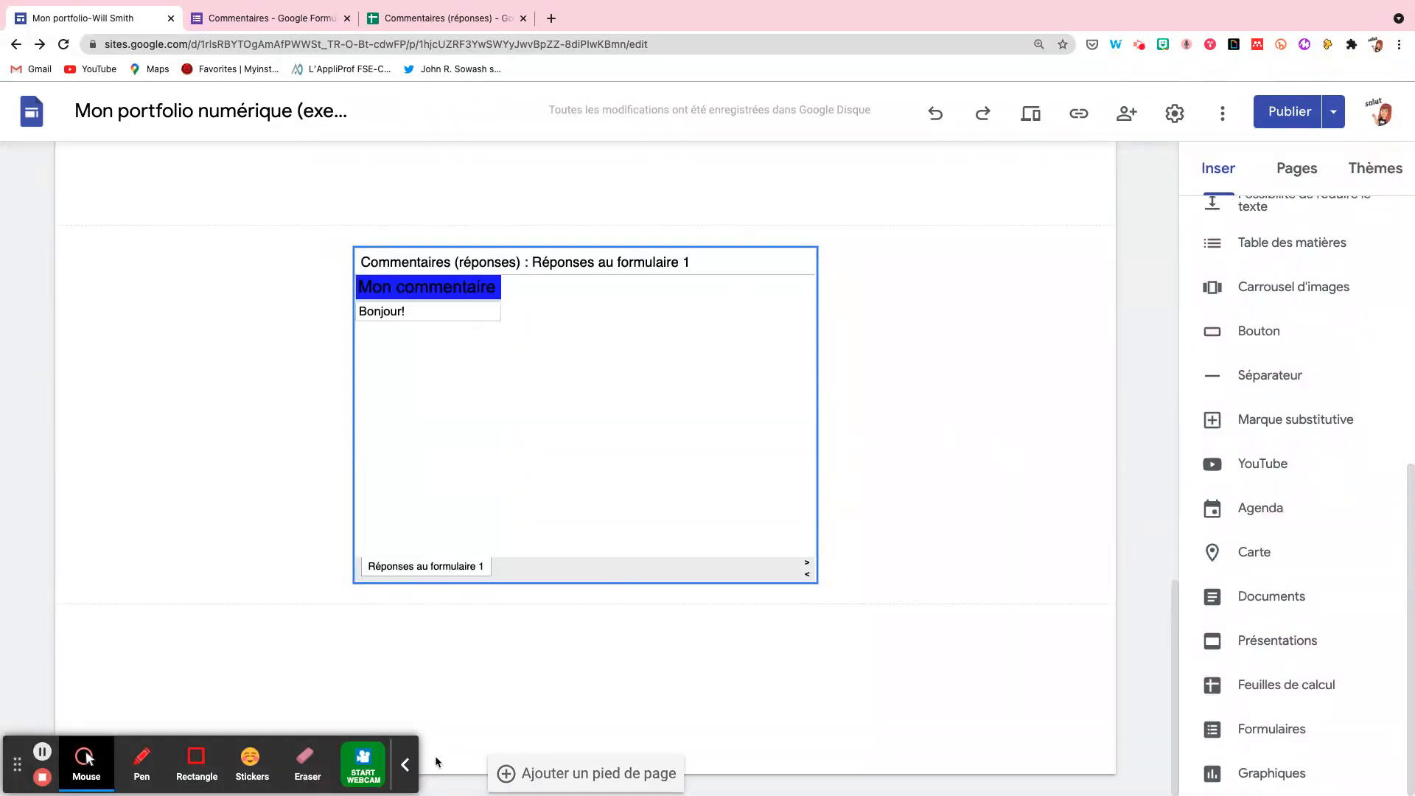
left_click(405, 764)
left_click_drag(16, 776, 224, 691)
Show the site's additional actions, such as version history and site duplication
scroll(232, 527, "up", 5)
scroll(231, 535, "up", 8)
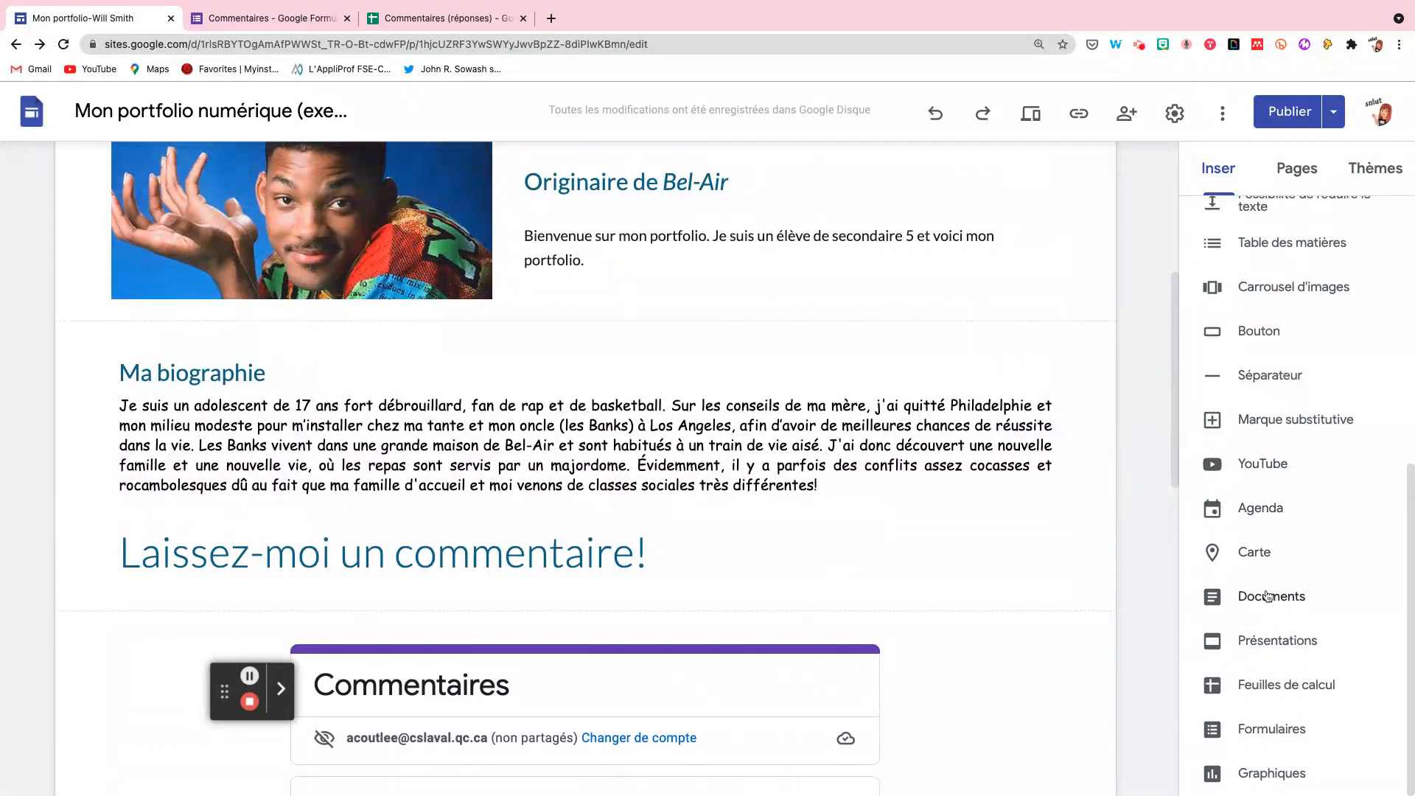
left_click(1222, 113)
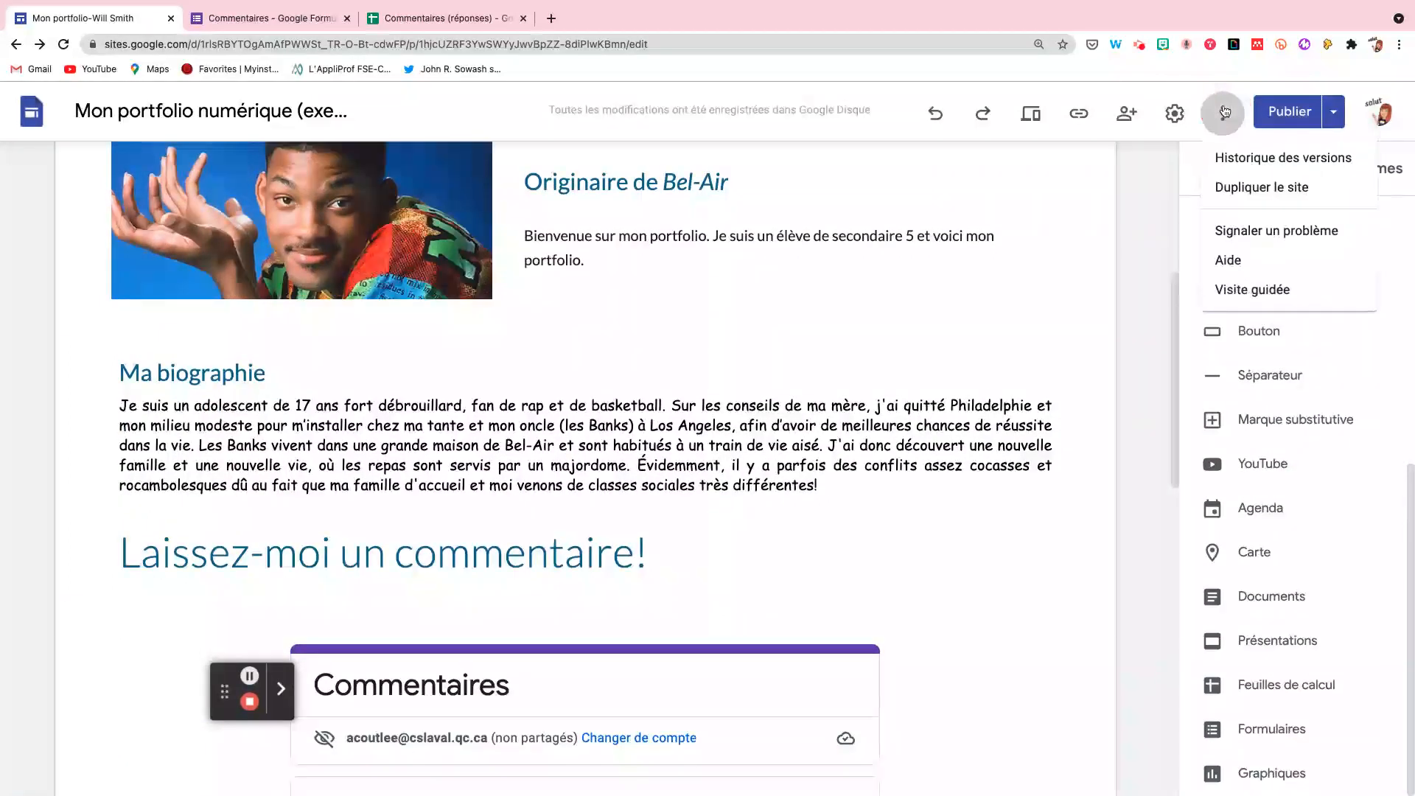